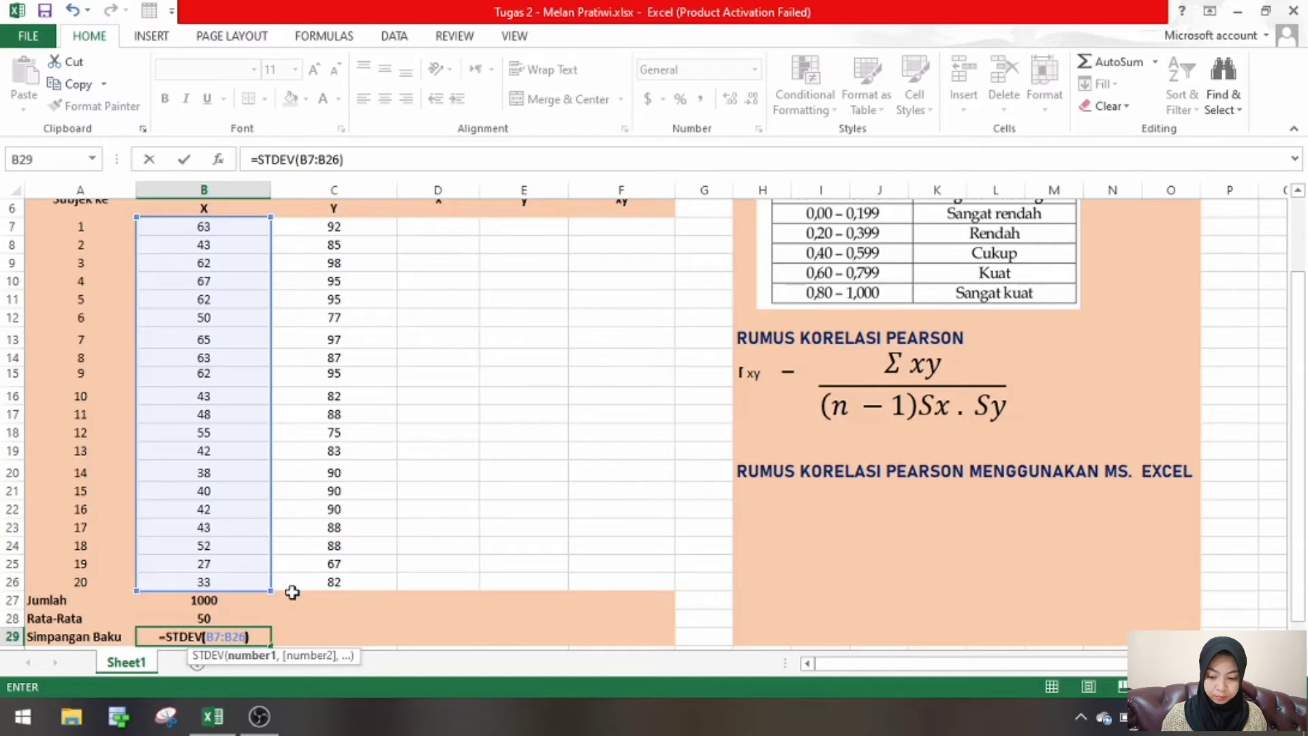
- Enter the formula =STDEV(B7:B26) in cell B29 as the standard deviation of the Pretest scores
{"action": "key", "text": "Return"}
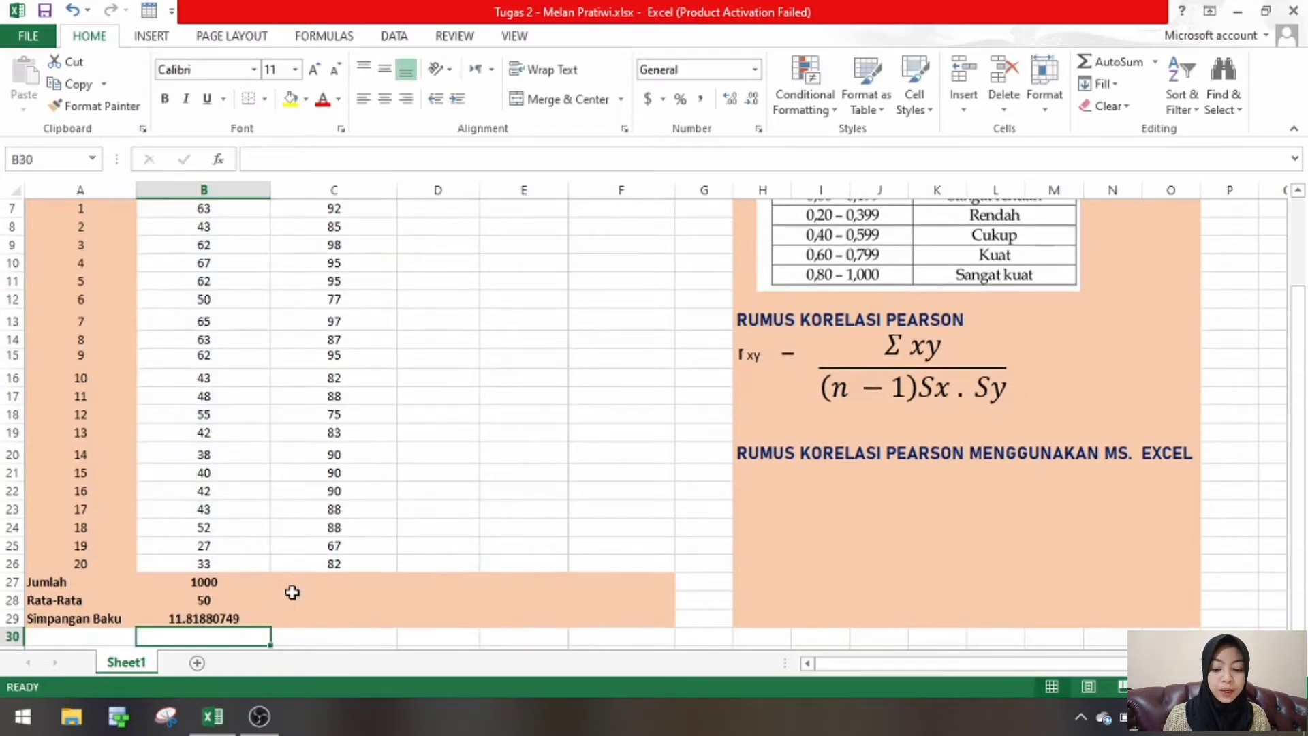
{"action": "left_click", "coordinate": [247, 614]}
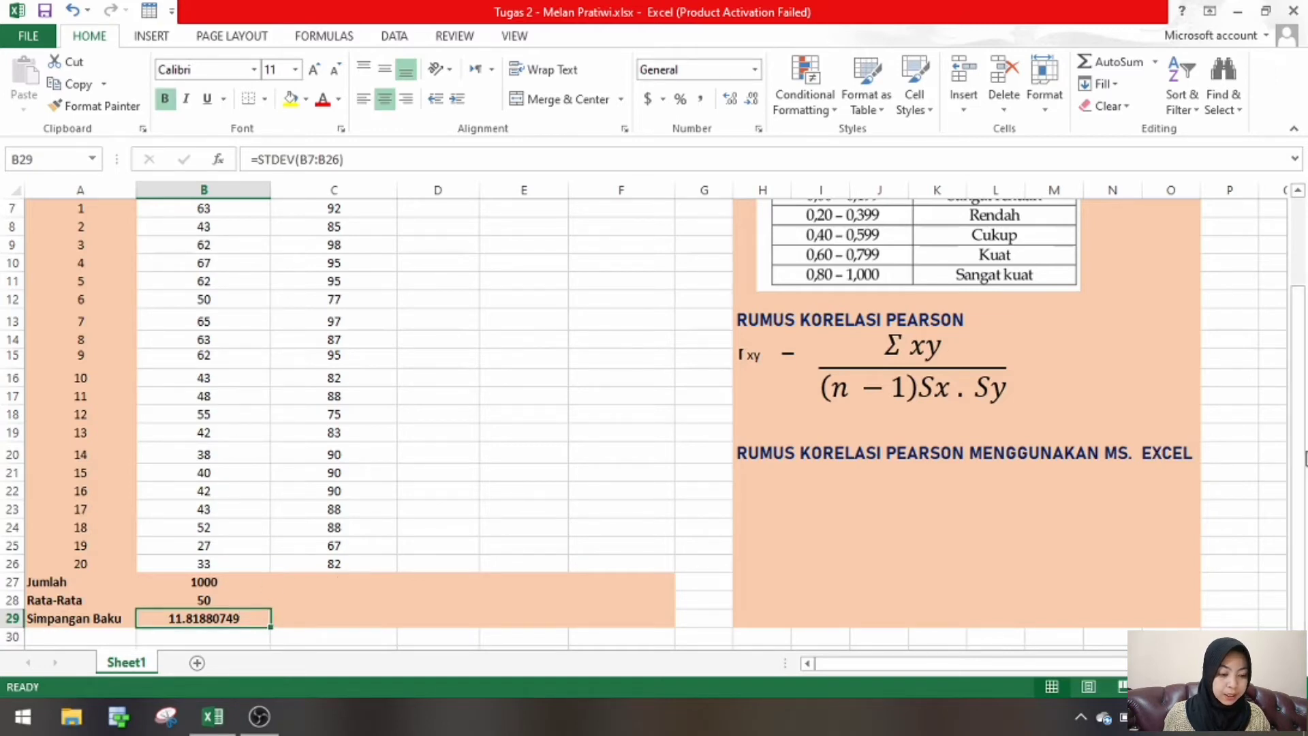
- Total the Postest scores in the Jumlah row, cell C27, with a SUM formula over C7:C26
{"action": "left_click_drag", "start_coordinate": [1303, 467], "coordinate": [1303, 469]}
{"action": "left_click", "coordinate": [354, 618]}
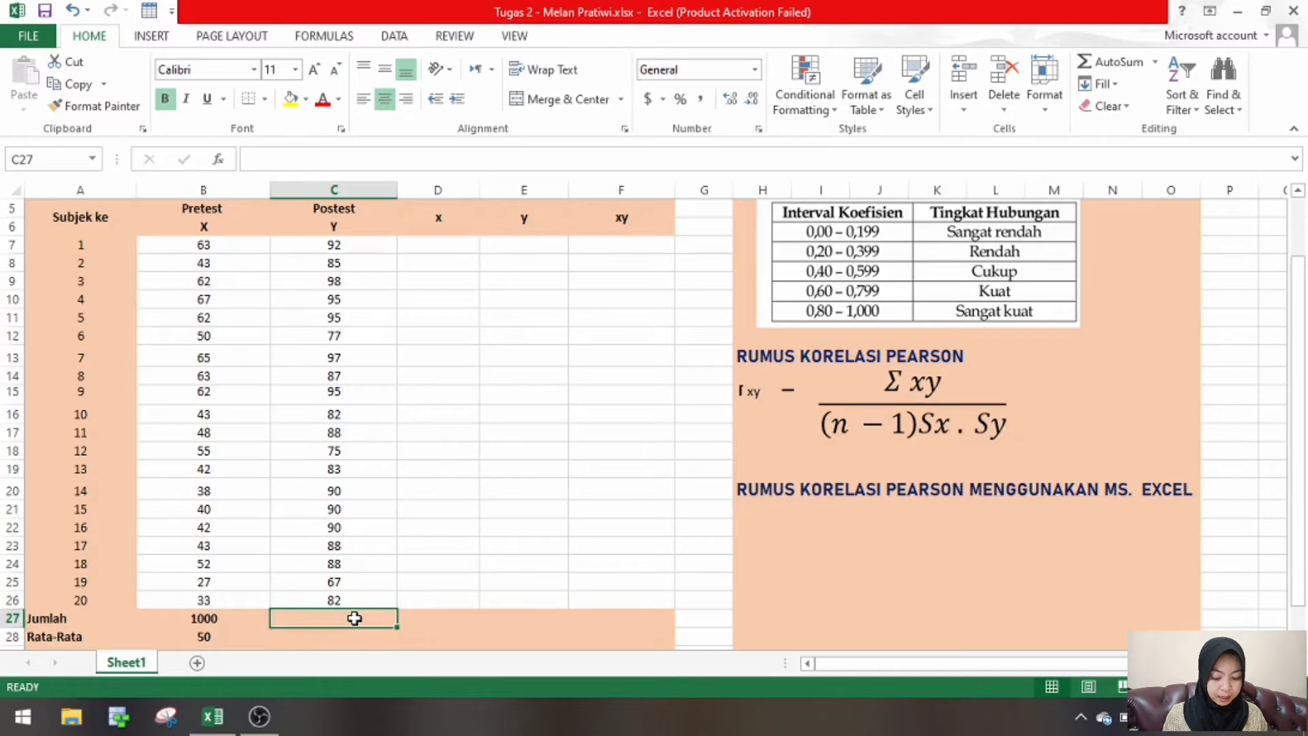
{"action": "type", "text": "="}
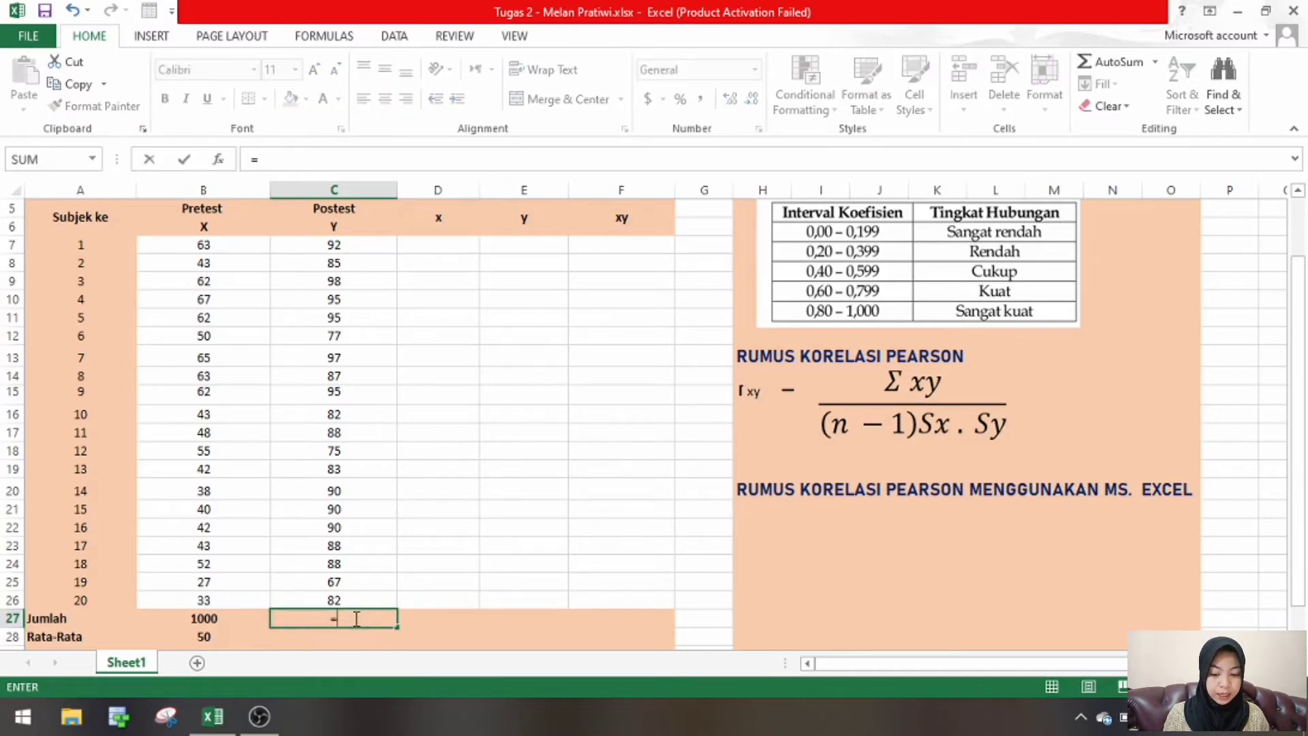
{"action": "type", "text": "S"}
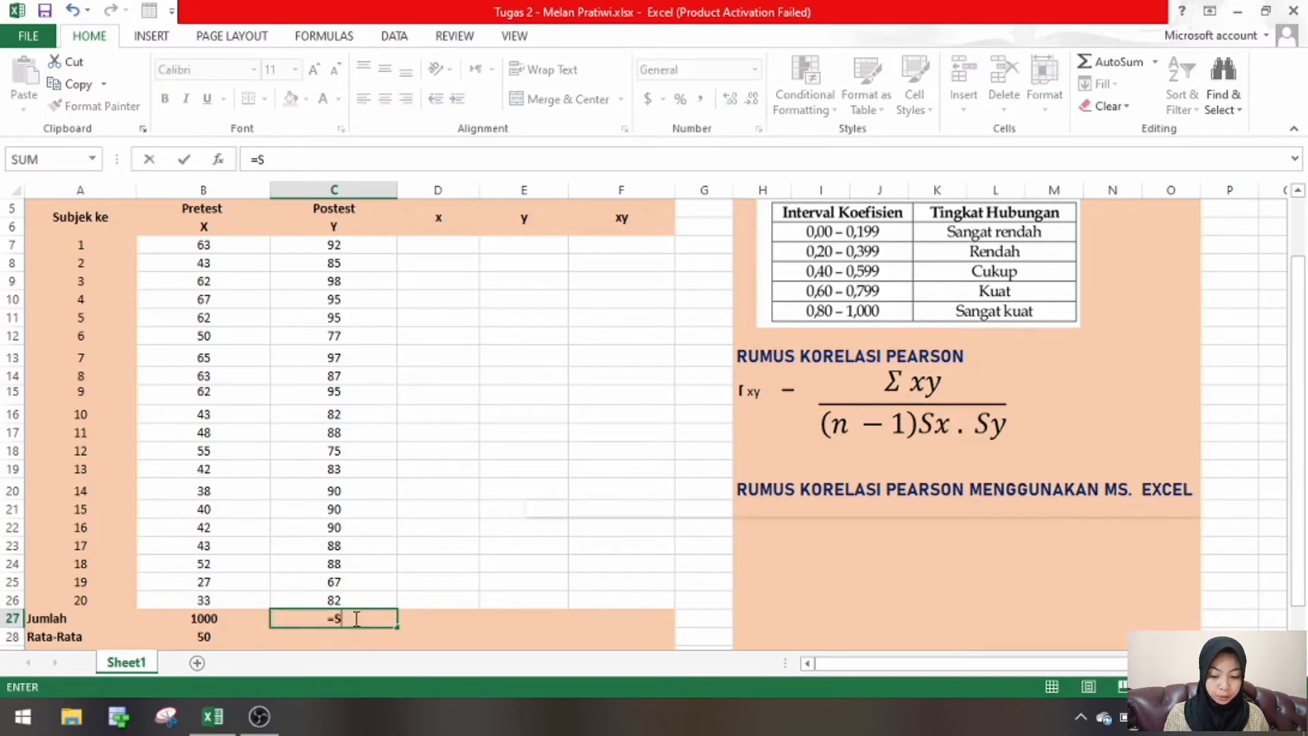
{"action": "type", "text": "UM("}
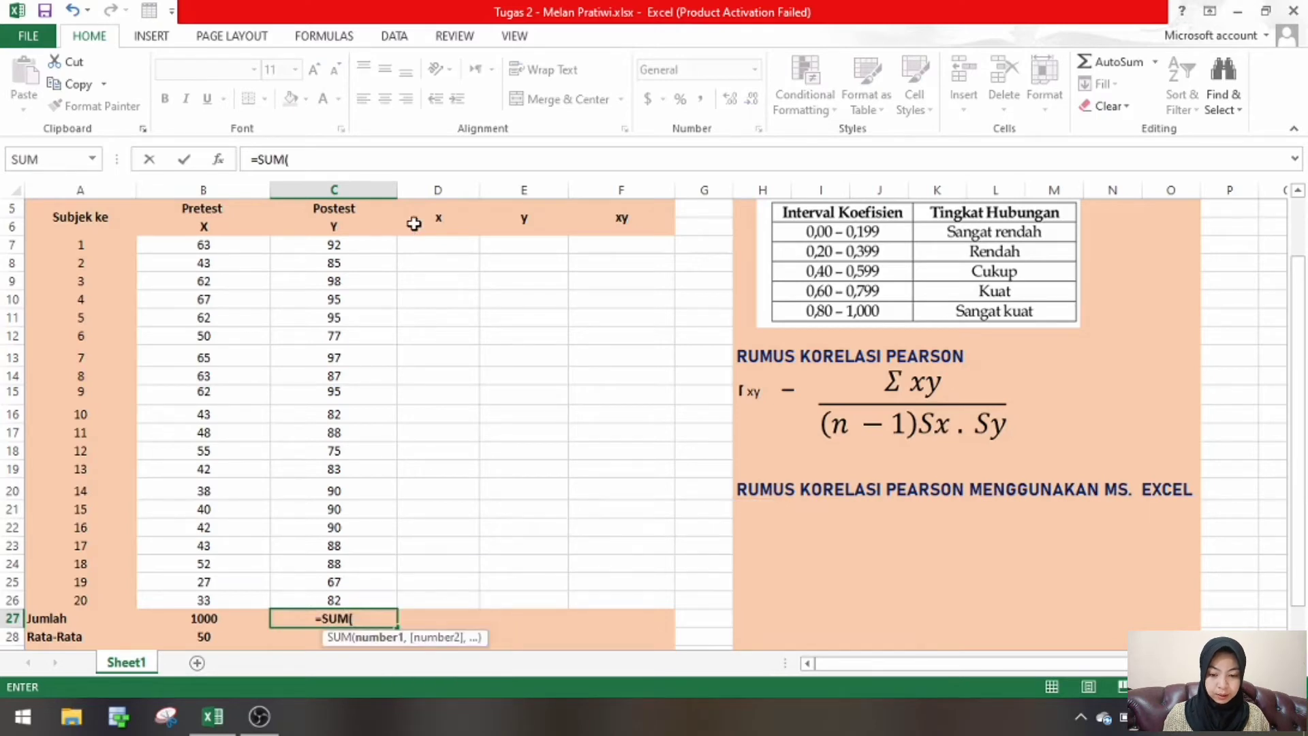
{"action": "left_click", "coordinate": [372, 244]}
{"action": "left_click_drag", "start_coordinate": [396, 254], "coordinate": [405, 601]}
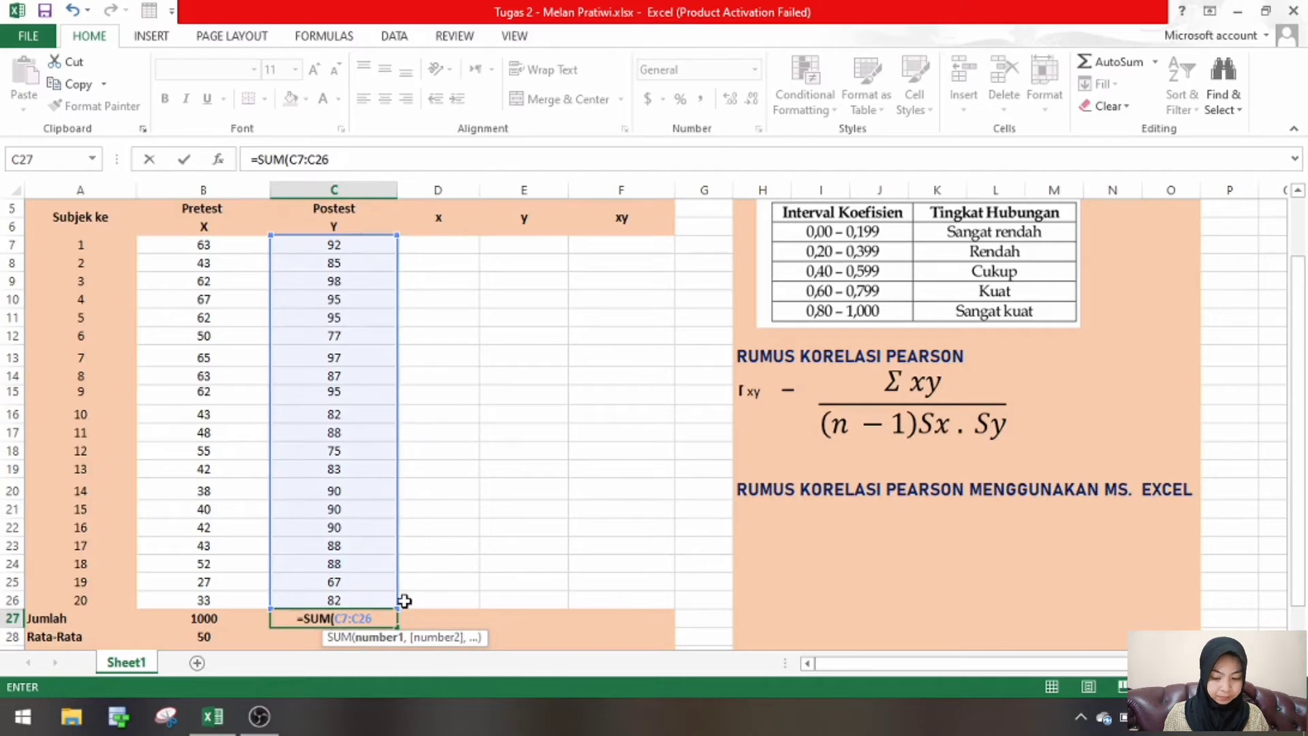
{"action": "key", "text": "Return"}
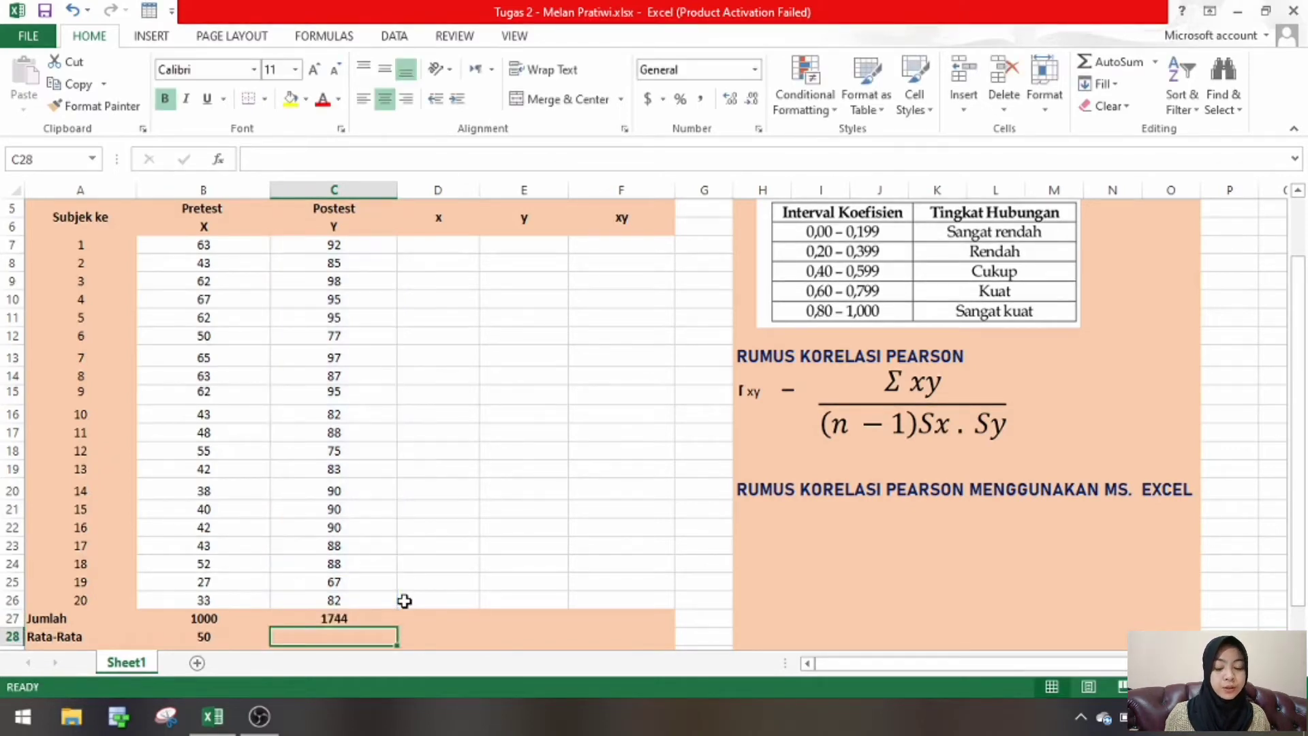
- Calculate the Postest mean in the Rata-Rata row, cell C28, with =AVERAGE(C7:C26)
{"action": "type", "text": "="}
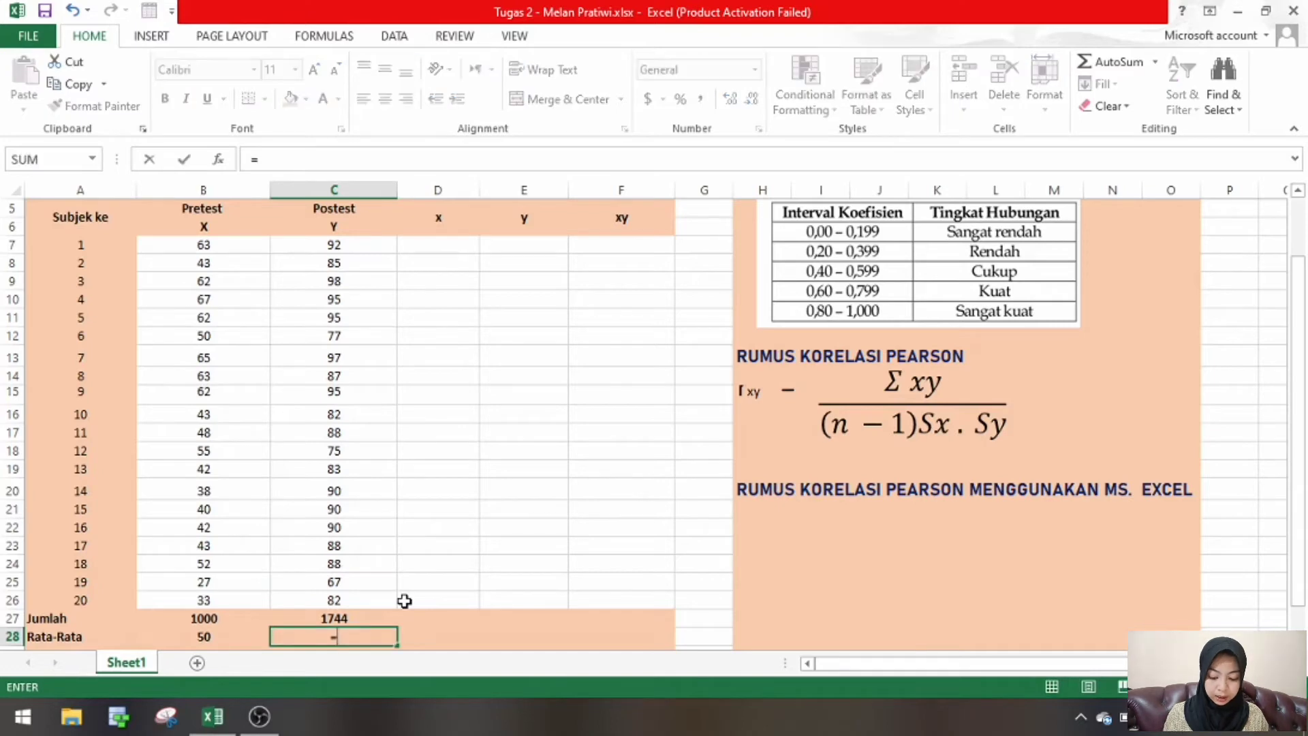
{"action": "type", "text": "AVER"}
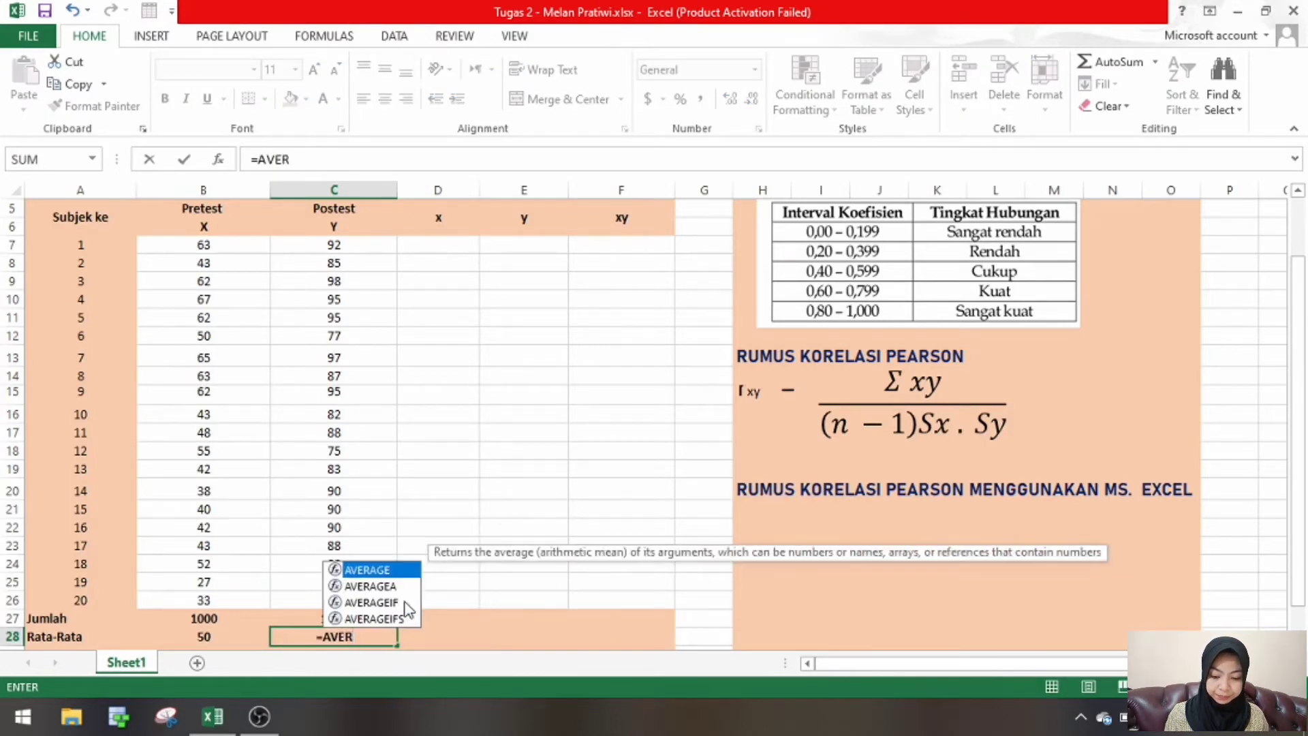
{"action": "key", "text": "Tab"}
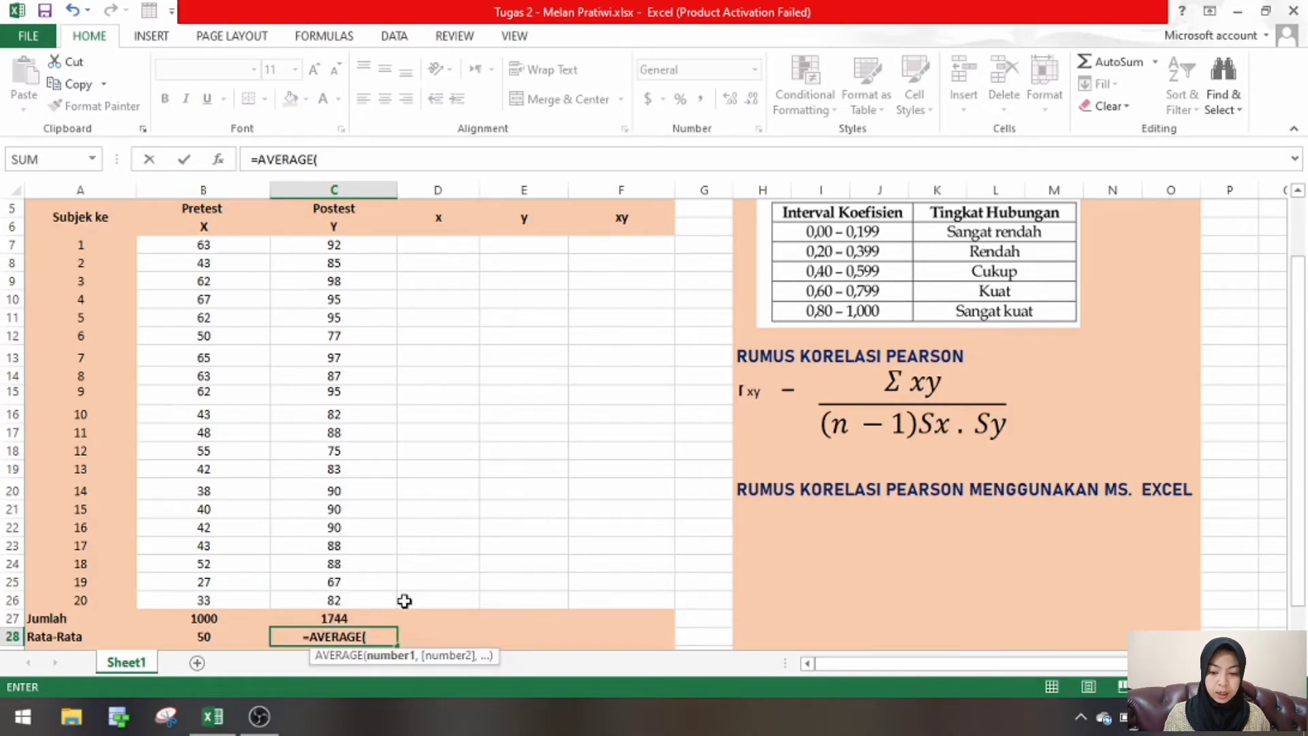
{"action": "left_click", "coordinate": [363, 250]}
{"action": "left_click_drag", "start_coordinate": [397, 256], "coordinate": [386, 603]}
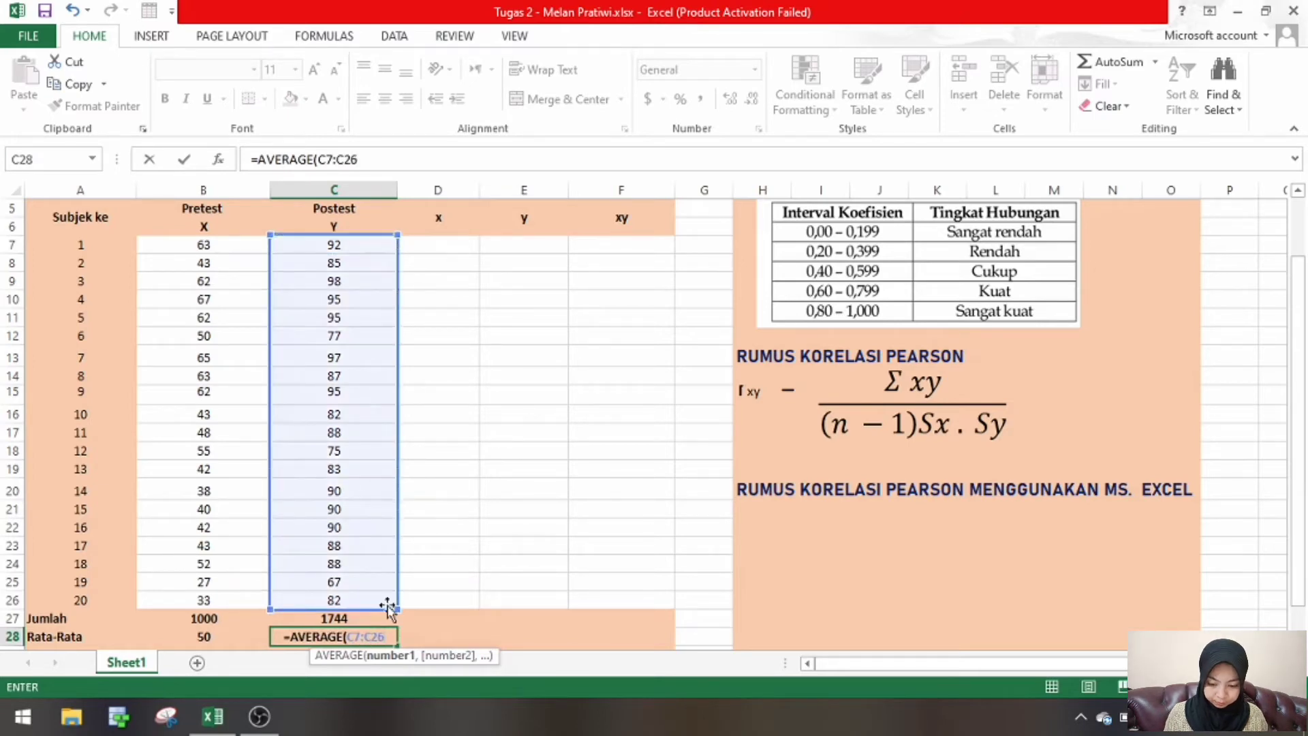
{"action": "type", "text": ")"}
{"action": "key", "text": "Return"}
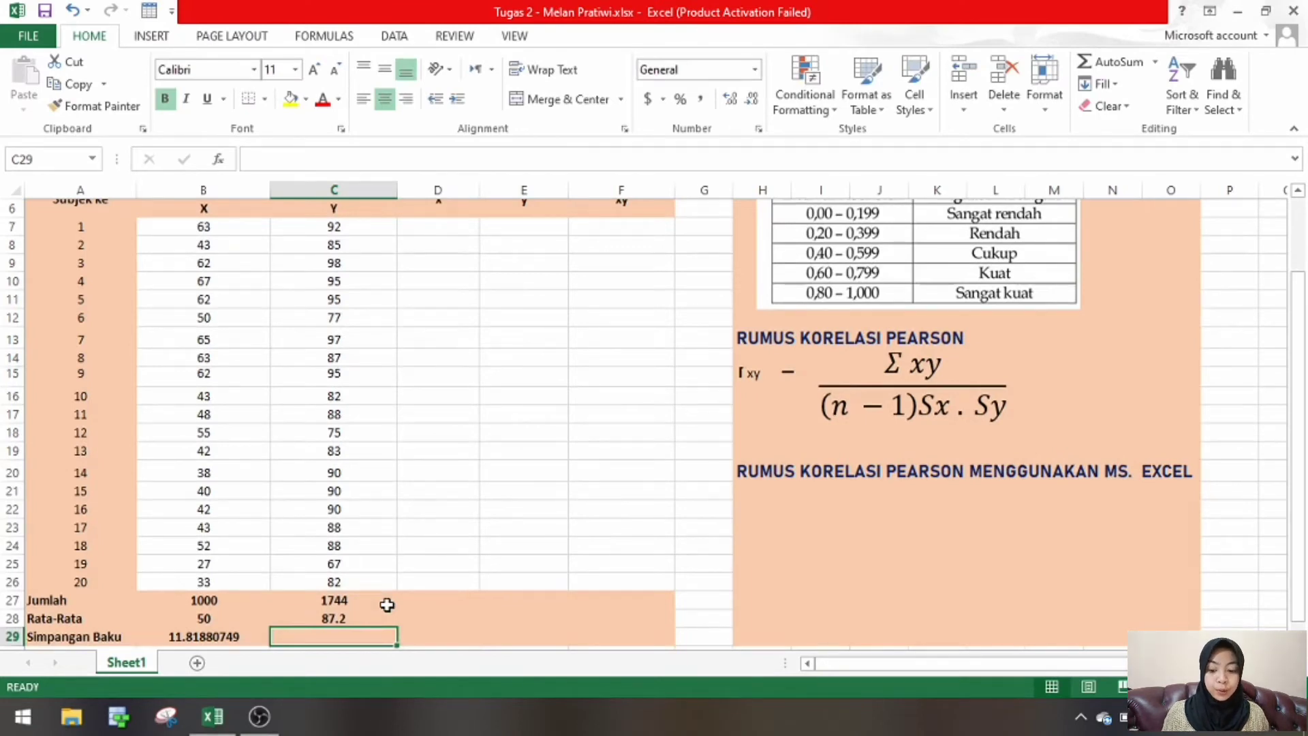
- Calculate the Postest standard deviation in the Simpangan Baku row, cell C29, with =STDEV(C7:C26)
{"action": "type", "text": "="}
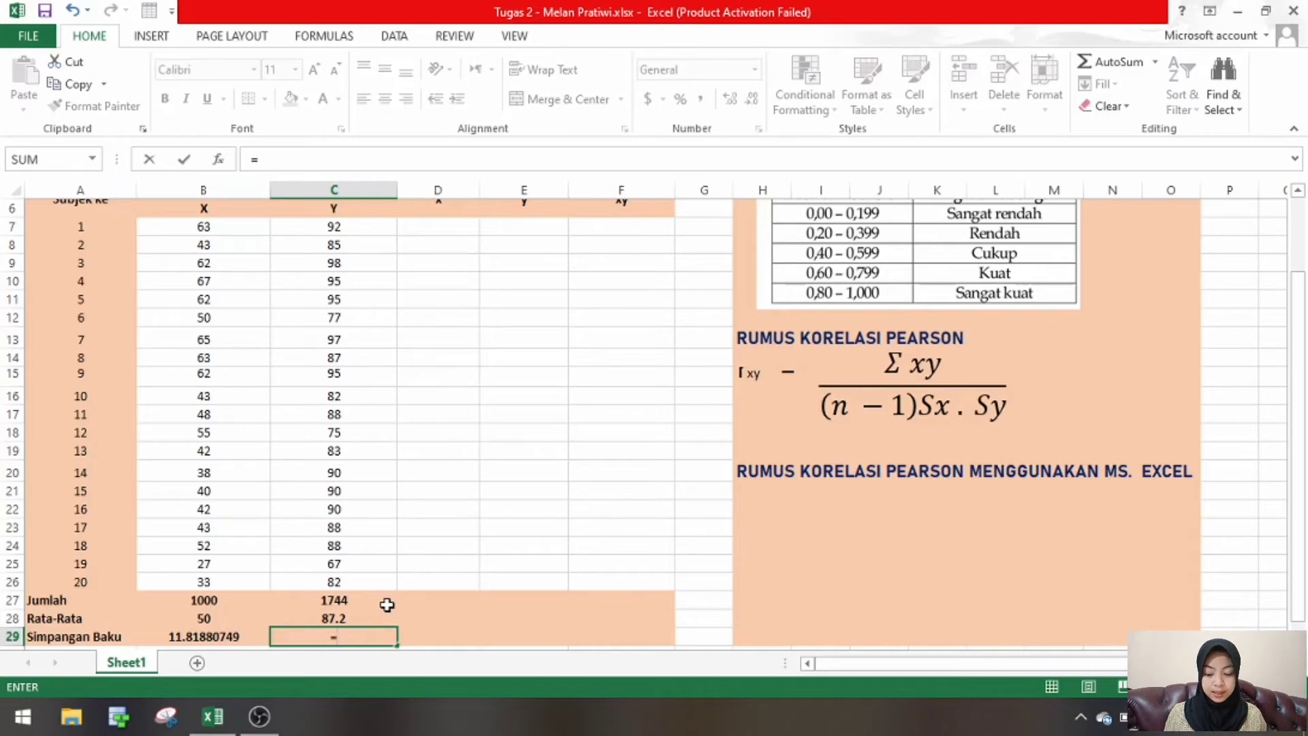
{"action": "type", "text": "STDE"}
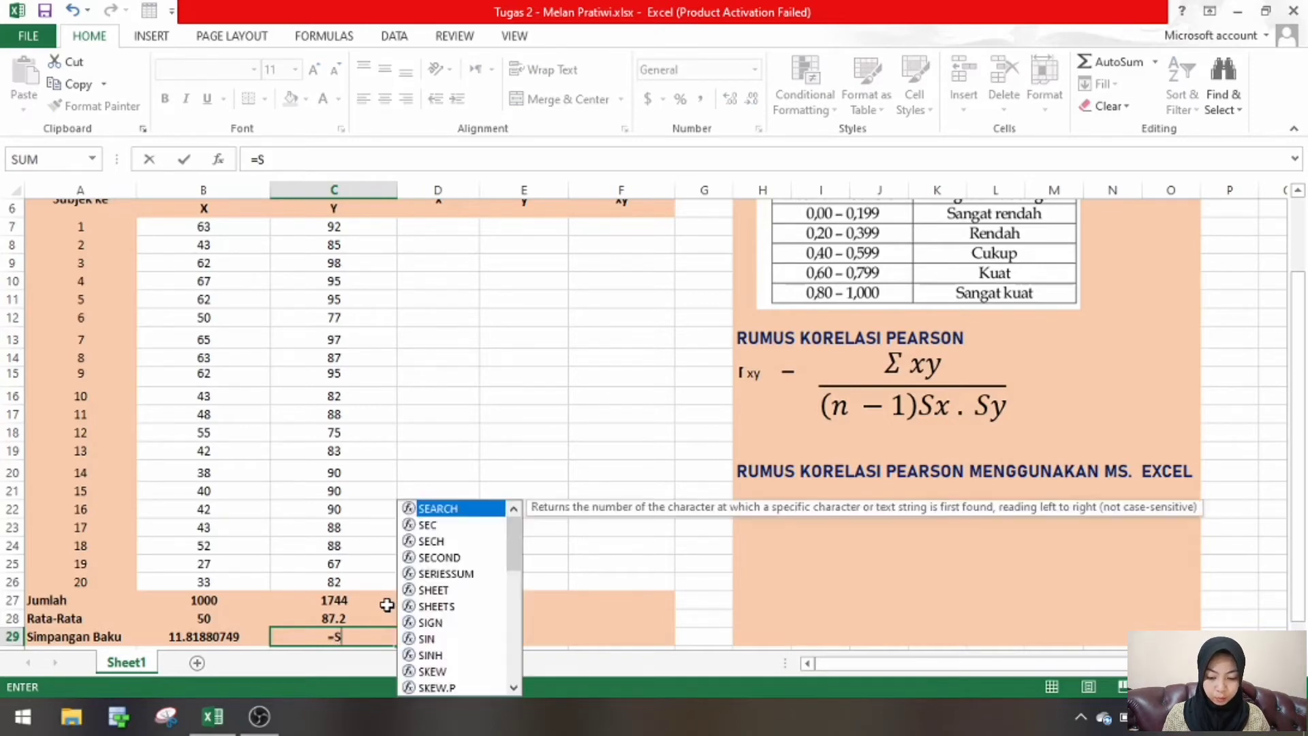
{"action": "key", "text": "Down"}
{"action": "key", "text": "Down"}
{"action": "key", "text": "Down"}
{"action": "key", "text": "Down"}
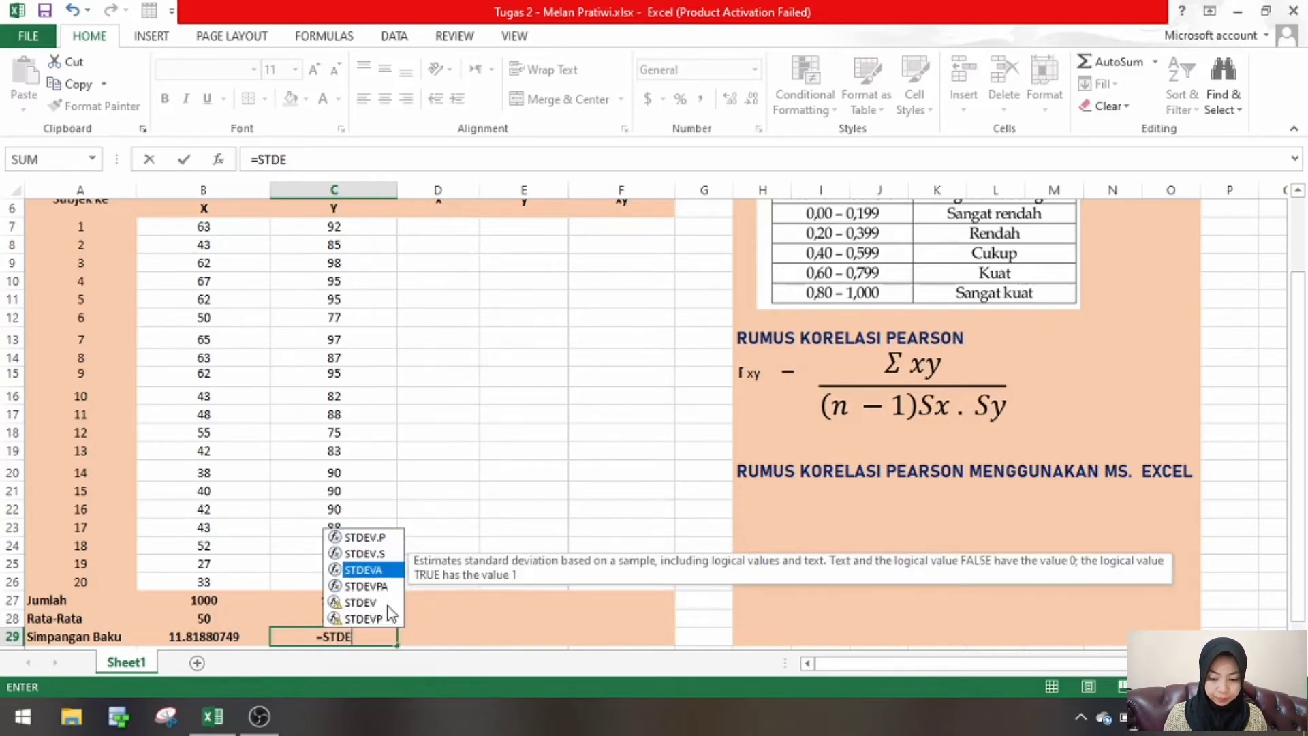
{"action": "double_click", "coordinate": [387, 604]}
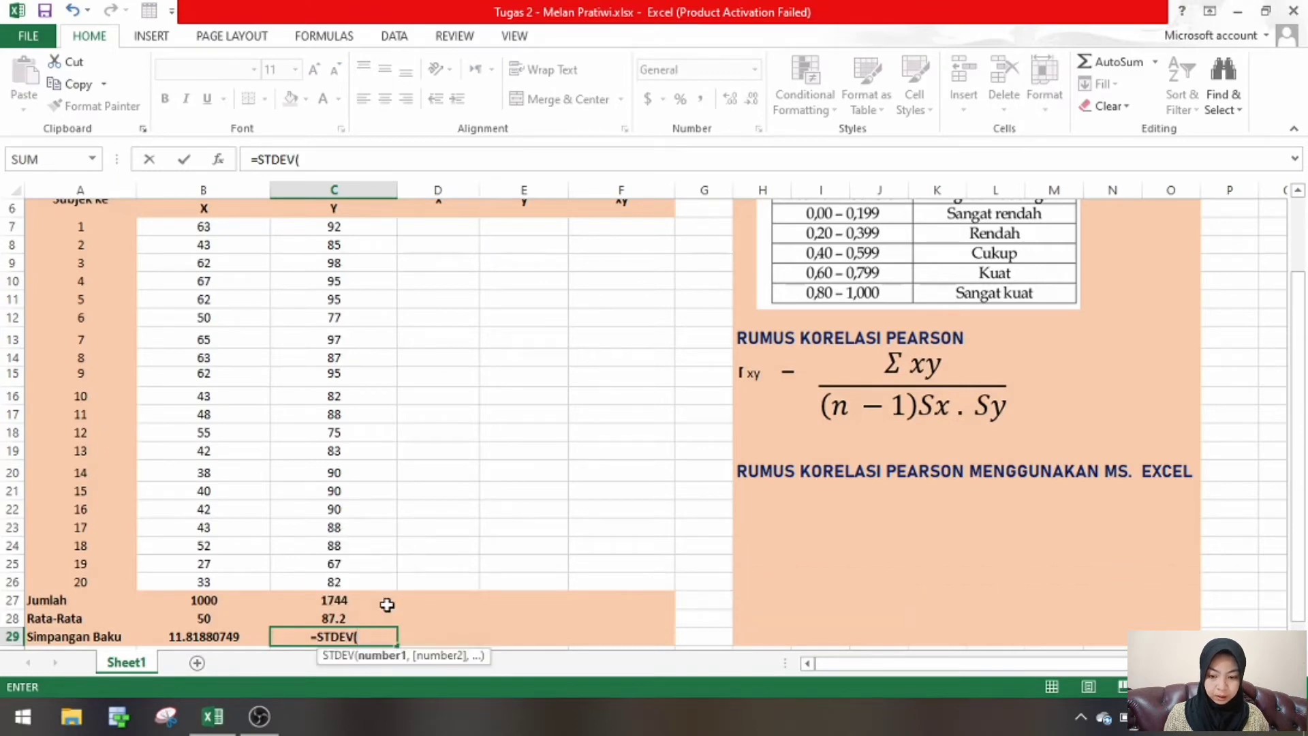
{"action": "left_click", "coordinate": [380, 231]}
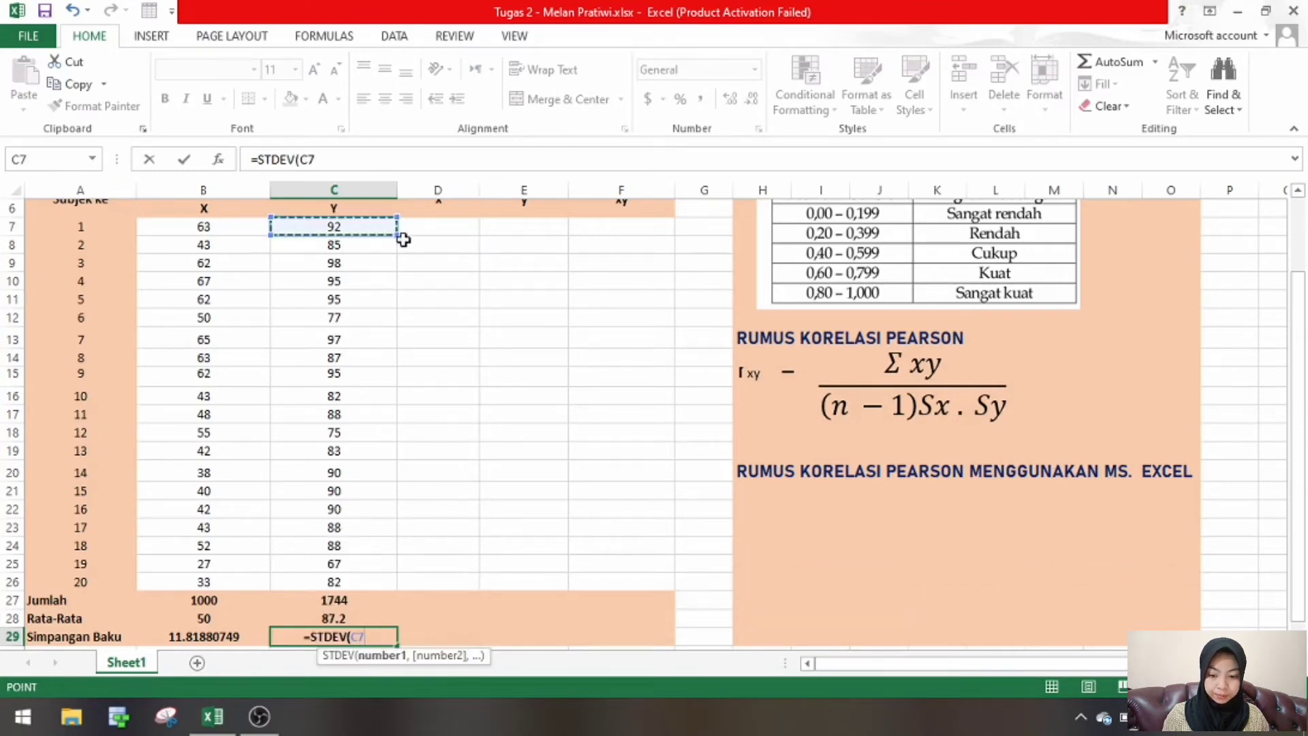
{"action": "left_click_drag", "start_coordinate": [396, 234], "coordinate": [402, 587]}
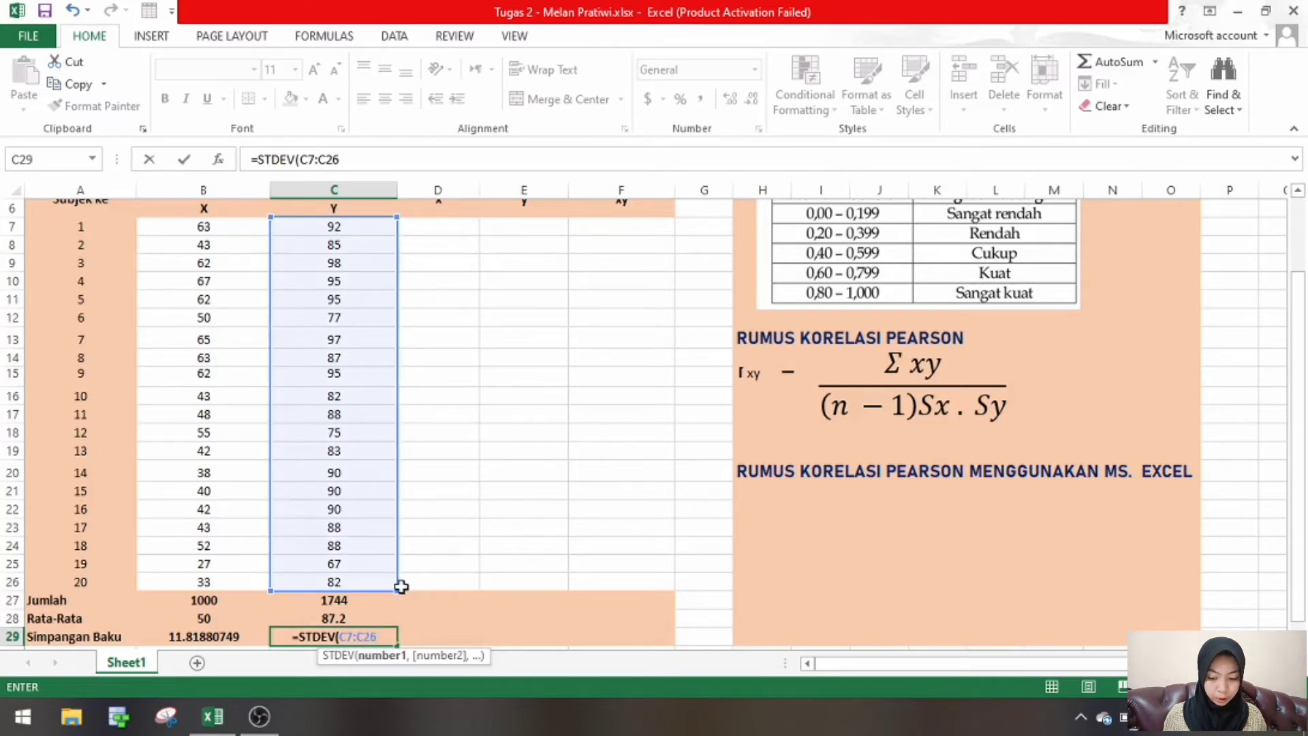
{"action": "type", "text": ")"}
{"action": "key", "text": "Return"}
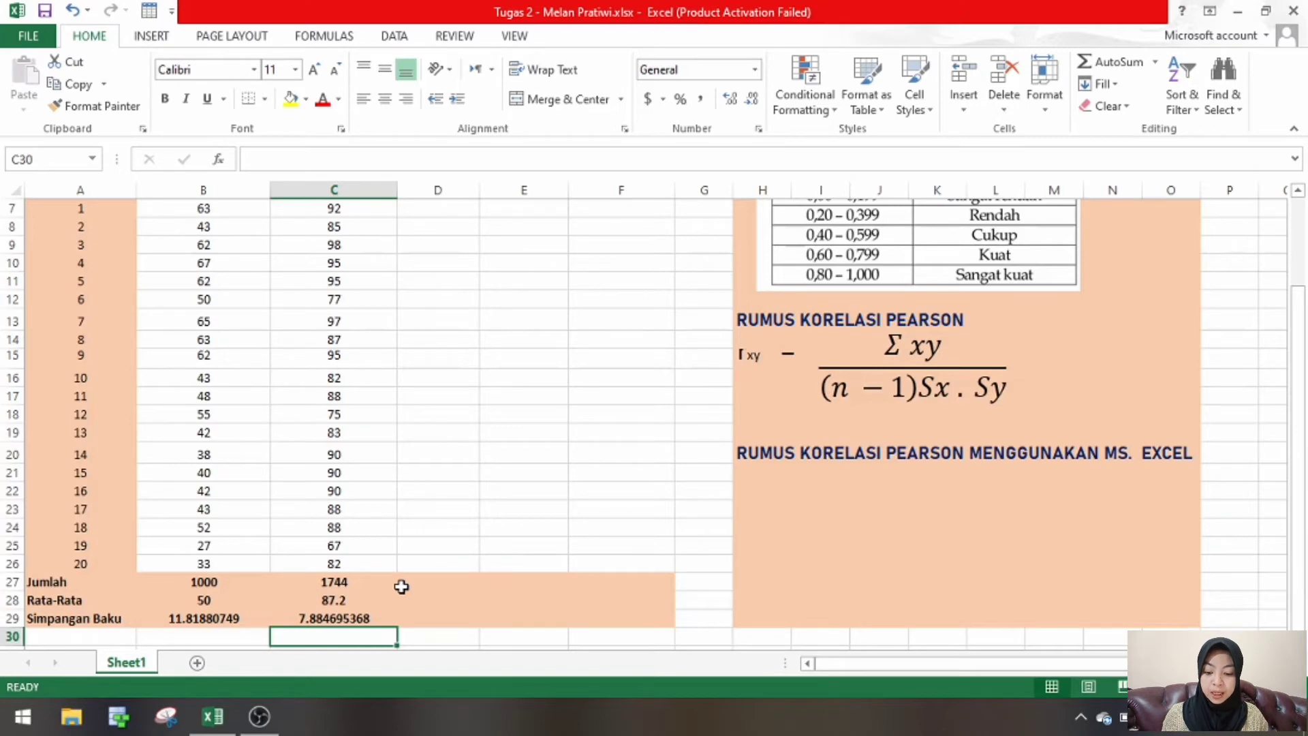
{"action": "left_click", "coordinate": [368, 618]}
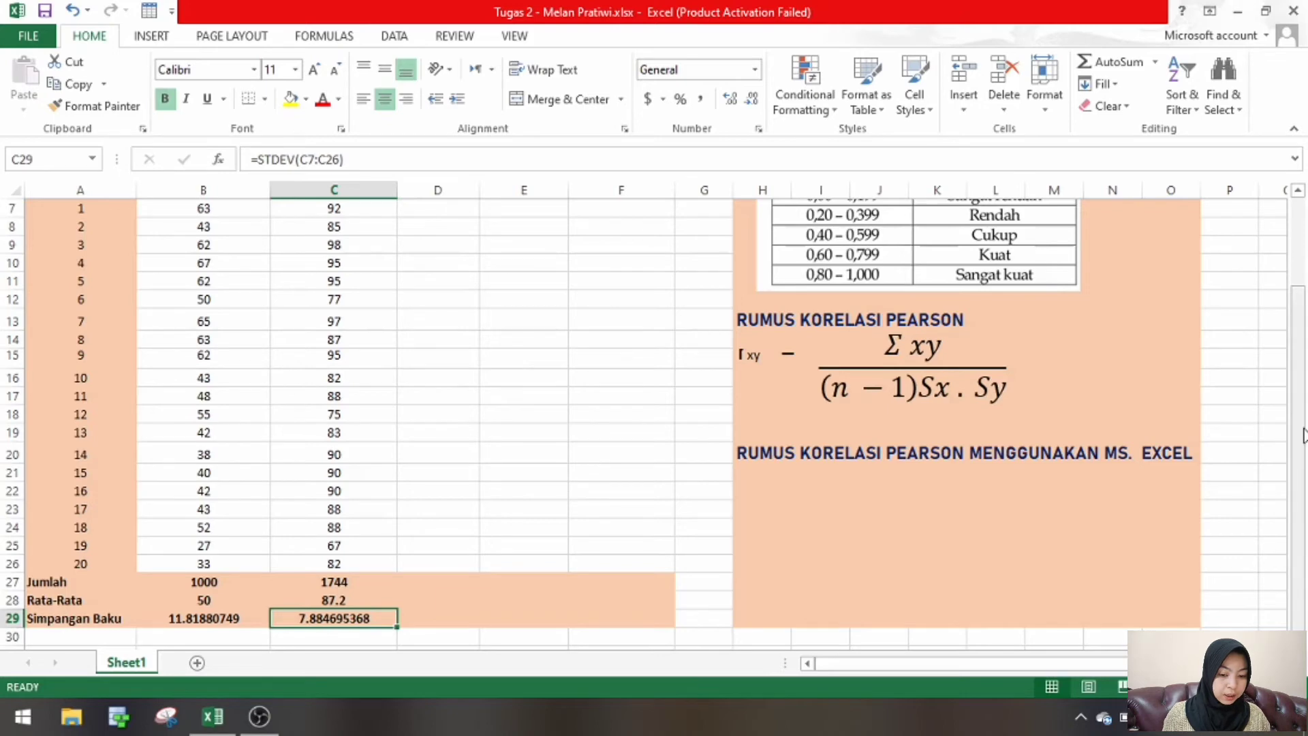
- Build the deviation formula =B7-B28 in cell D7, subtracting the Pretest mean from the first Pretest score
{"action": "left_click_drag", "start_coordinate": [1303, 436], "coordinate": [1299, 382]}
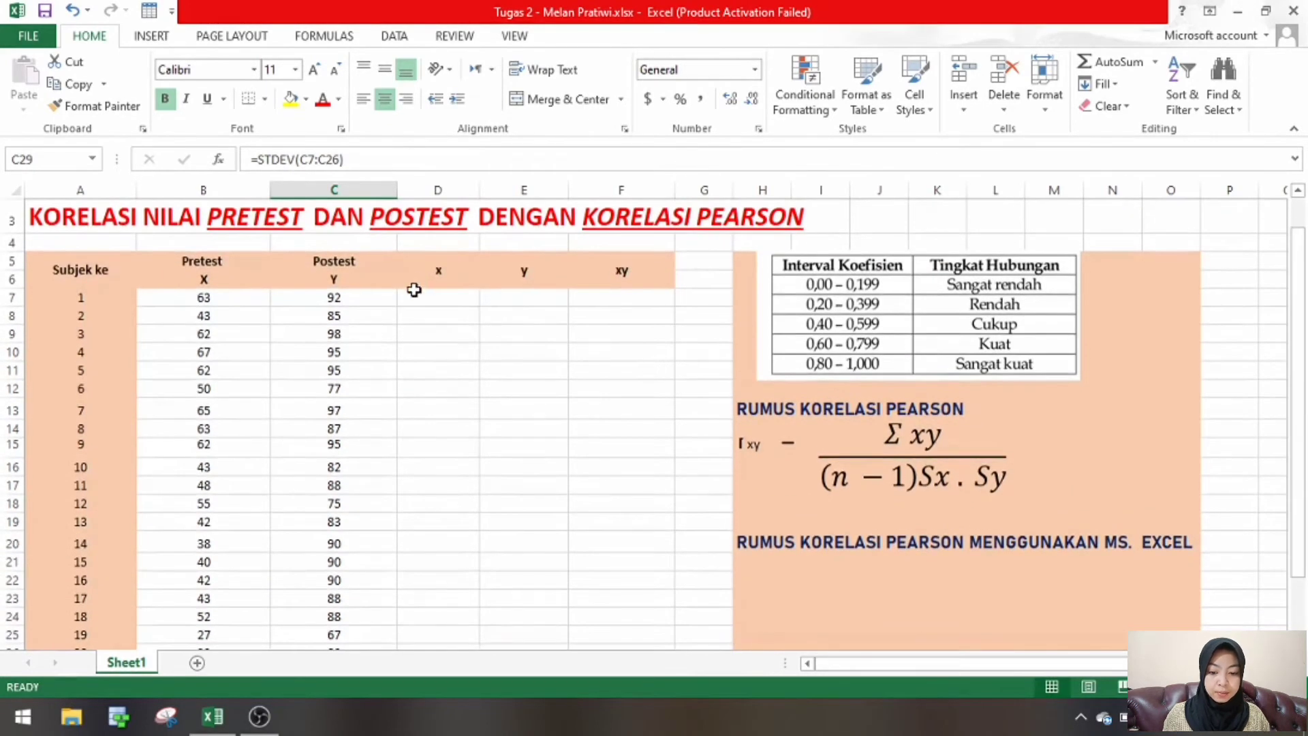
{"action": "left_click", "coordinate": [413, 295]}
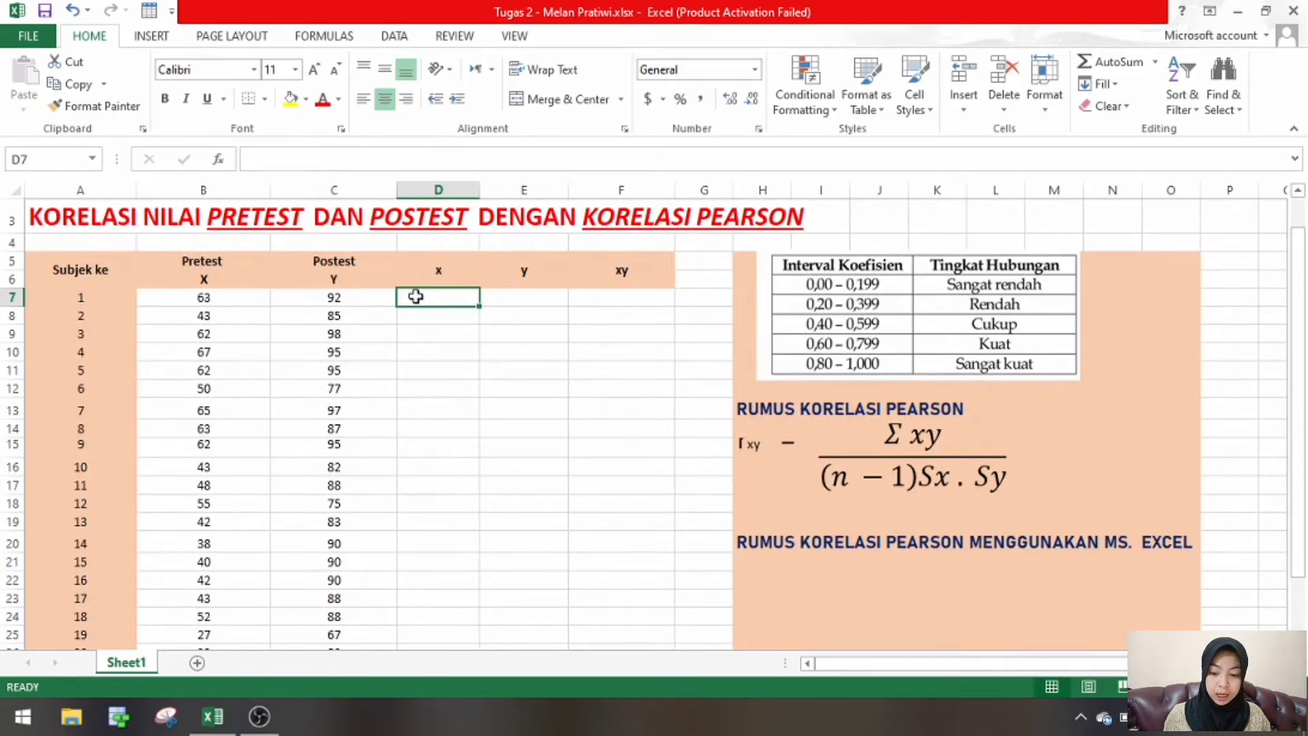
{"action": "left_click", "coordinate": [225, 298]}
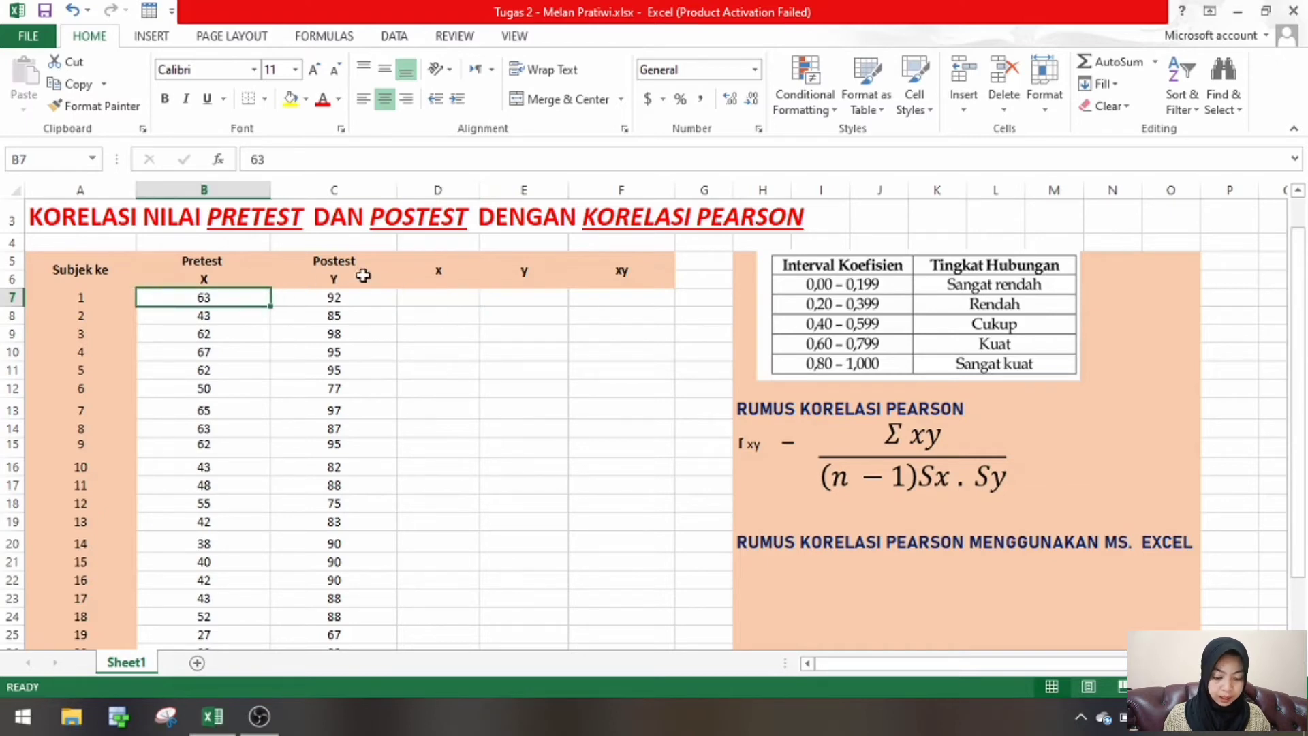
{"action": "double_click", "coordinate": [410, 297]}
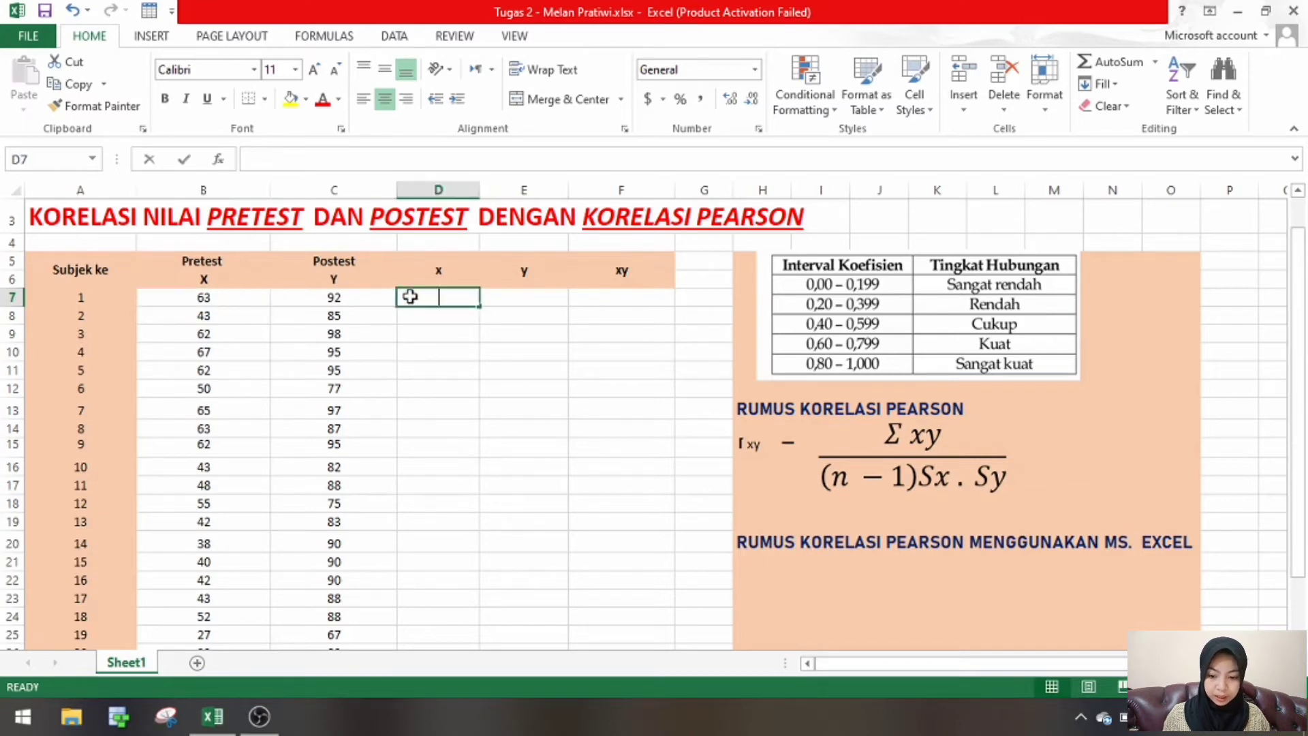
{"action": "type", "text": "="}
{"action": "left_click", "coordinate": [234, 297]}
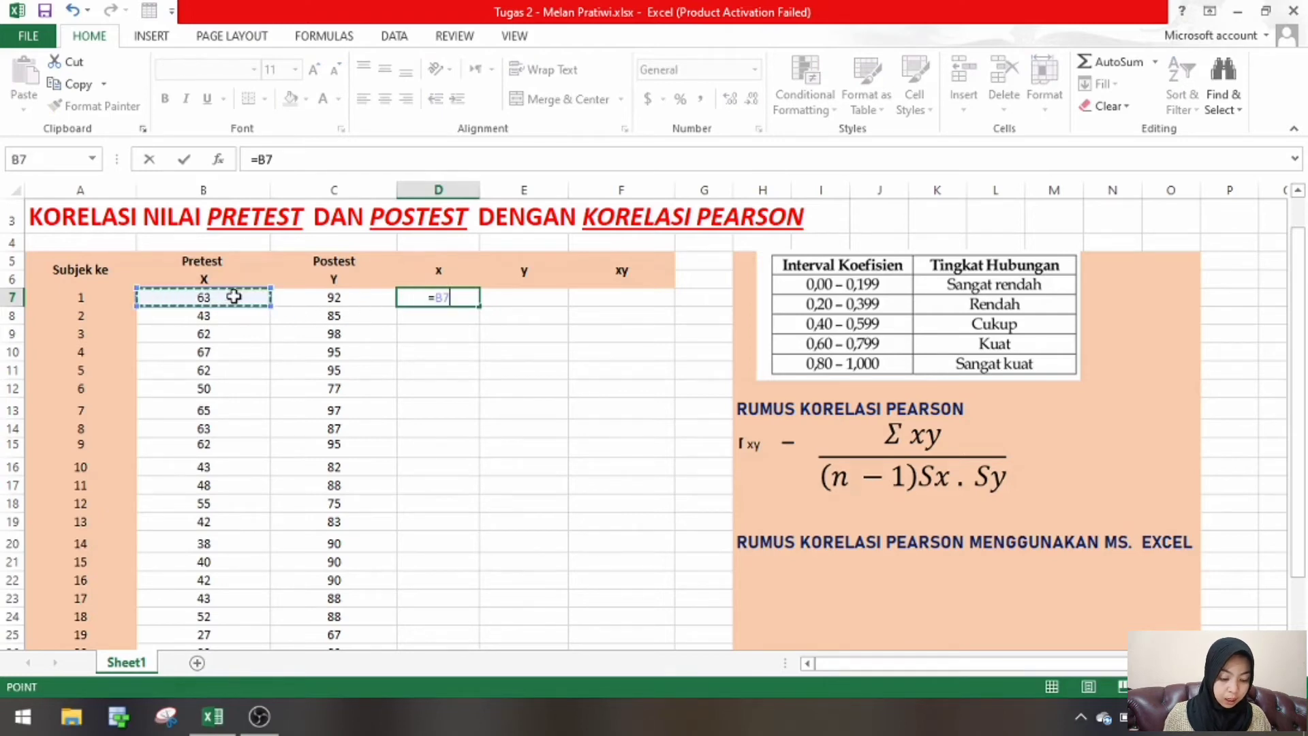
{"action": "type", "text": "-"}
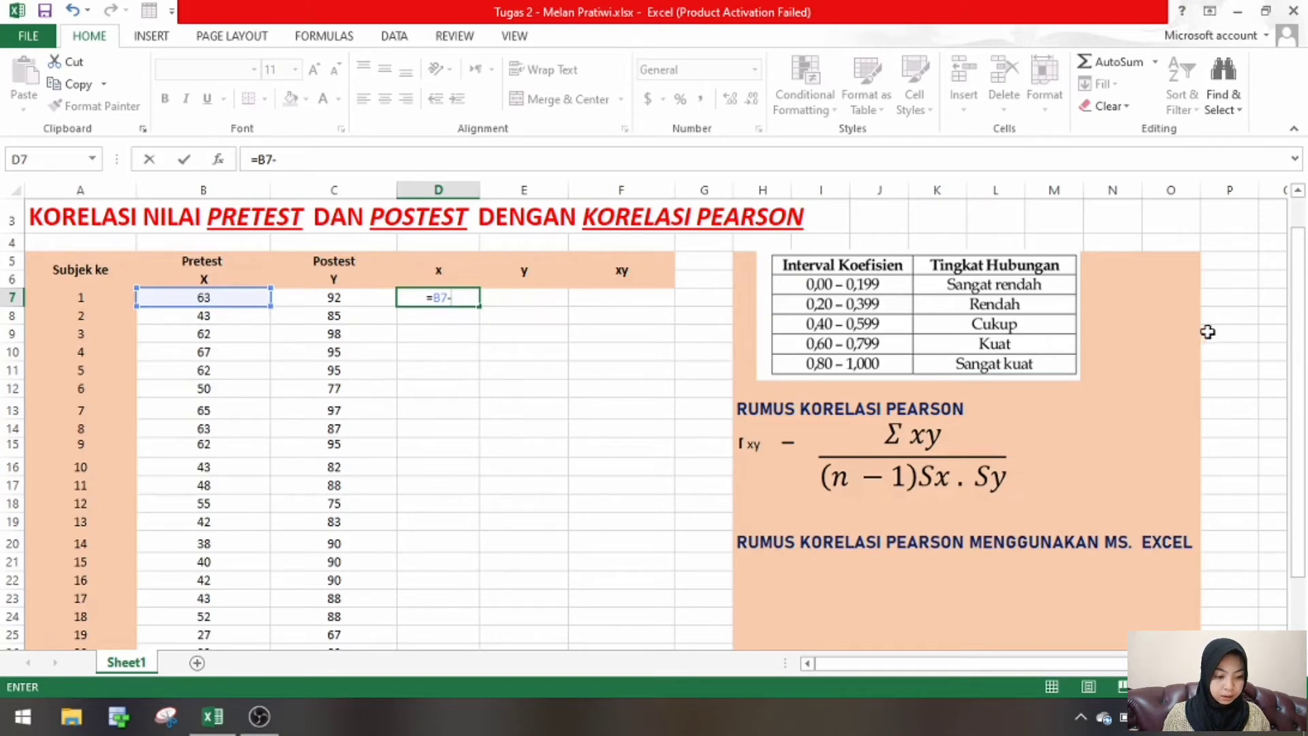
{"action": "scroll", "coordinate": [1208, 334], "scroll_direction": "down", "scroll_amount": 2}
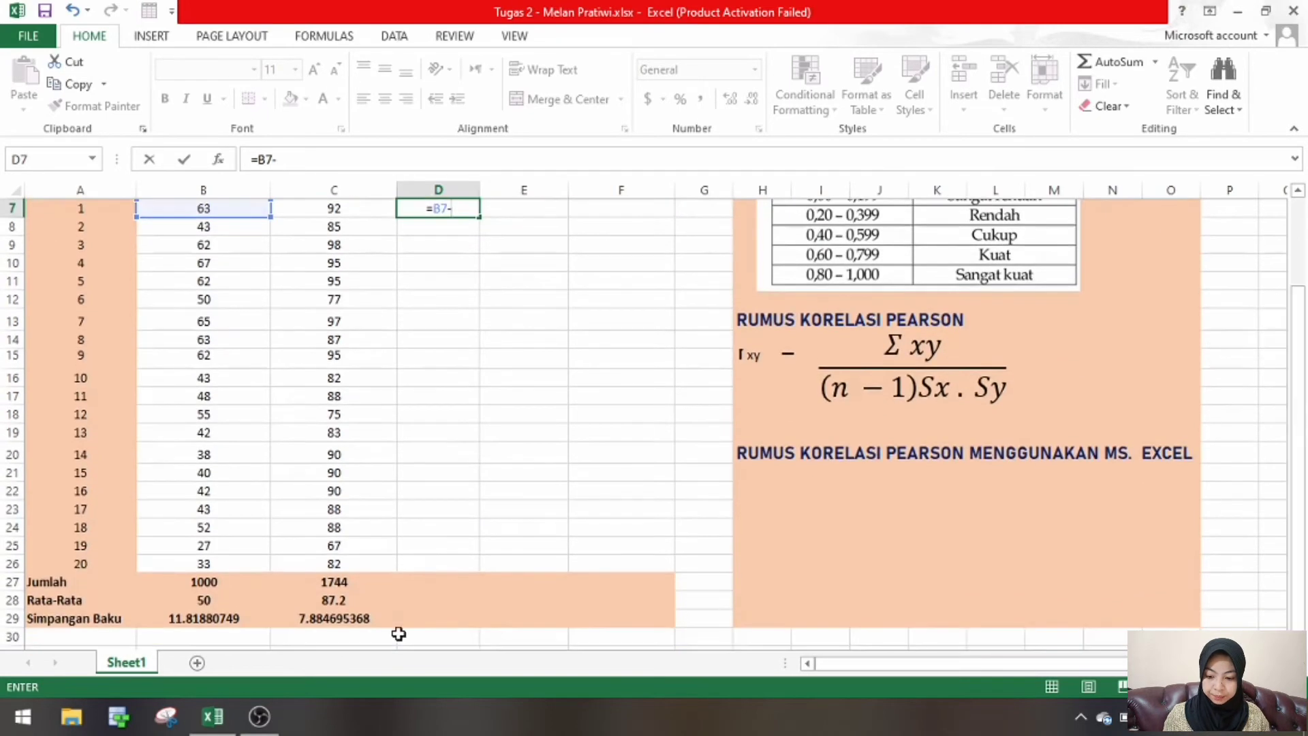
{"action": "left_click", "coordinate": [214, 602]}
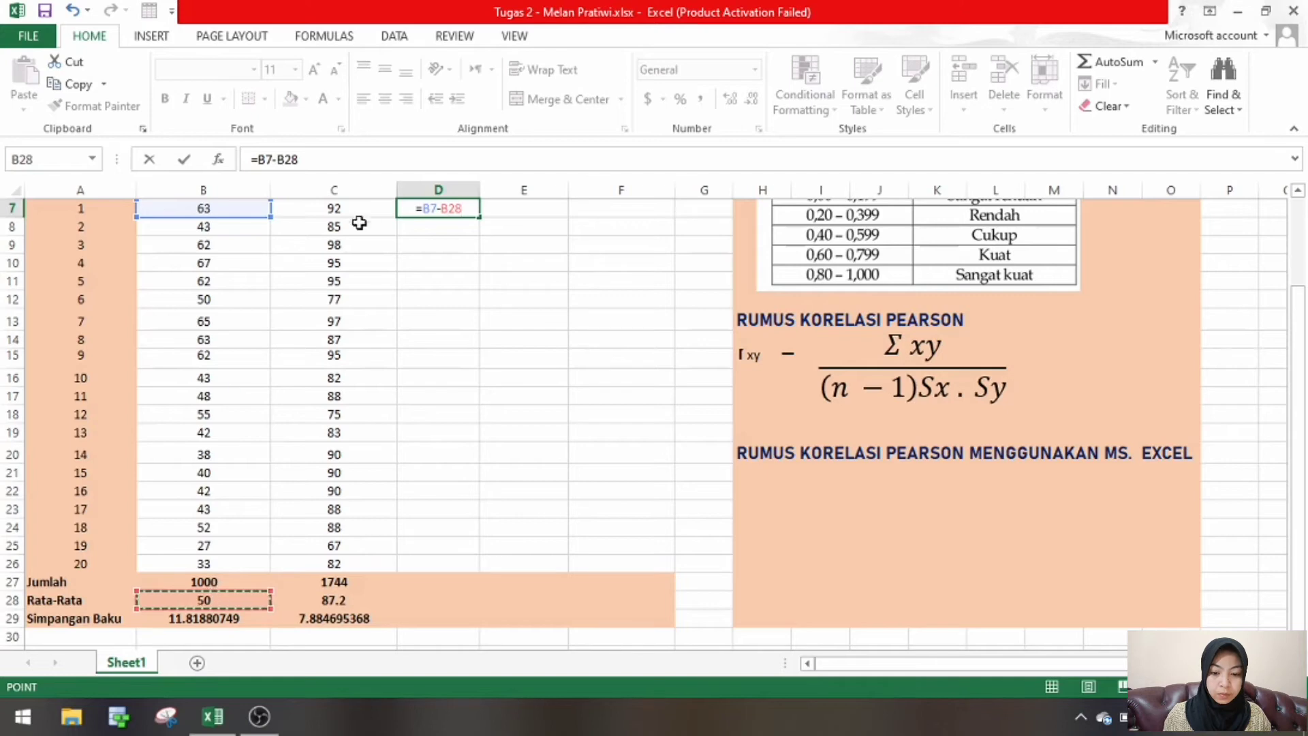
- Make the mean reference in D7 absolute so that the formula reads =B7-$B$28, and enter it
{"action": "left_click", "coordinate": [444, 212]}
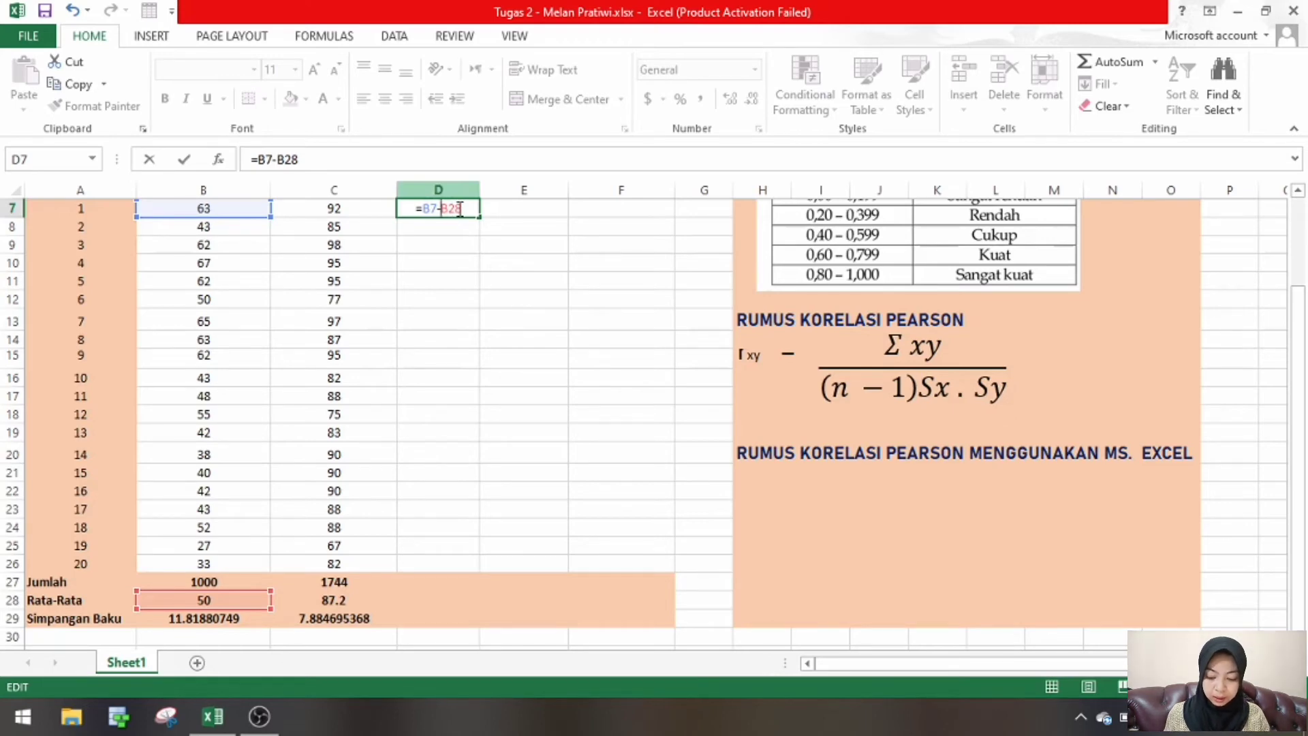
{"action": "type", "text": "$"}
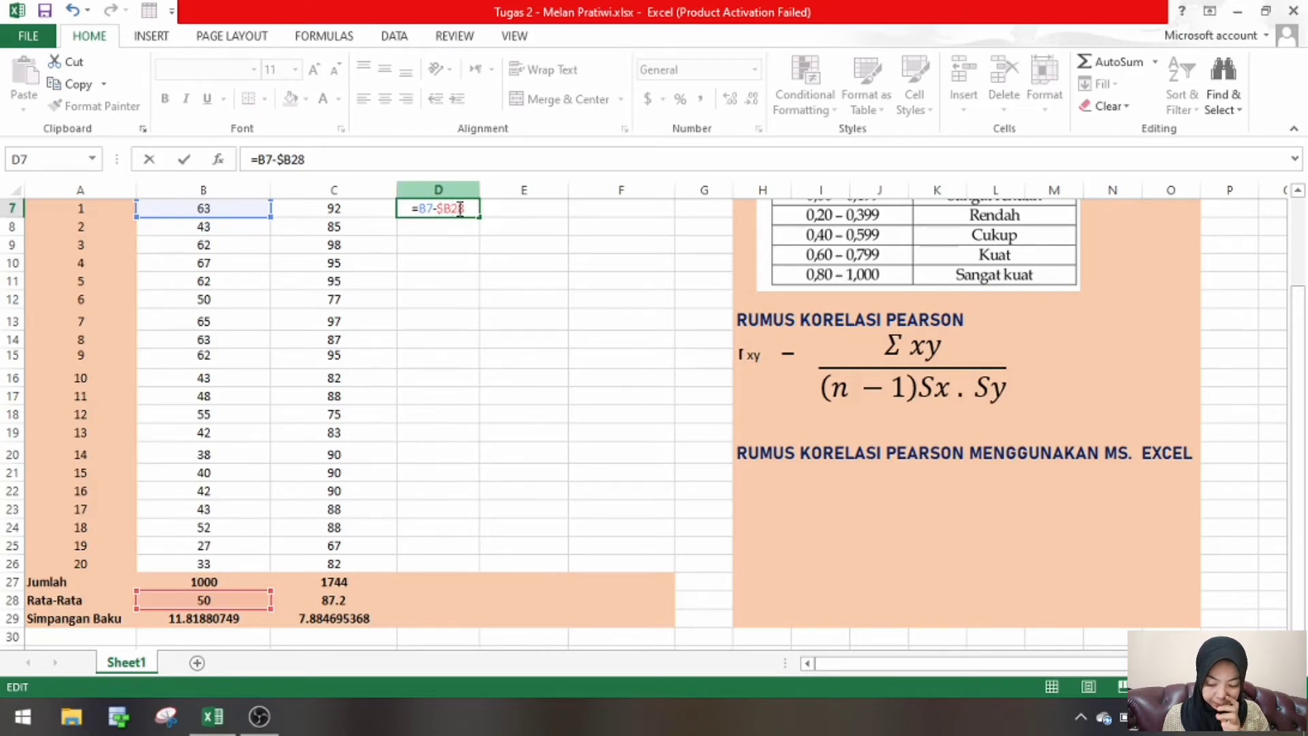
{"action": "type", "text": "$"}
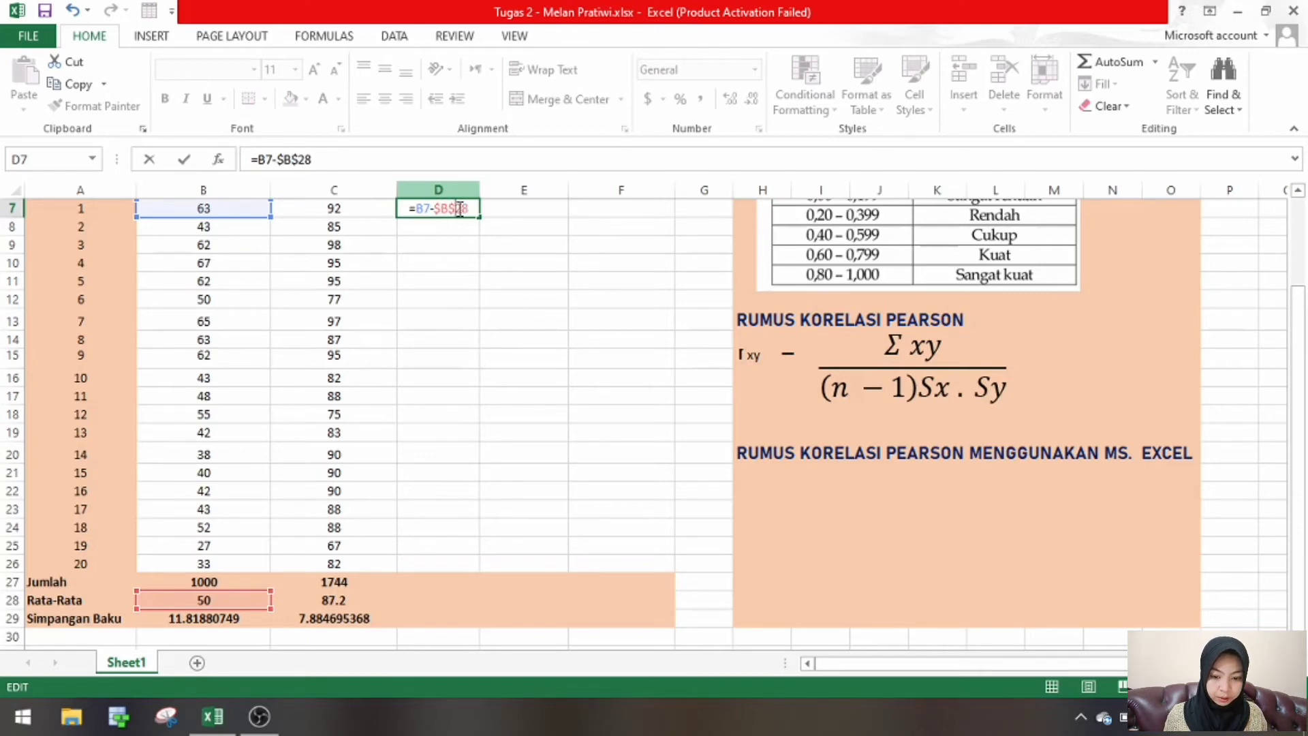
{"action": "key", "text": "Return"}
- Fill the deviation formula from D7 down through D26 for all 20 subjects
{"action": "left_click", "coordinate": [458, 208]}
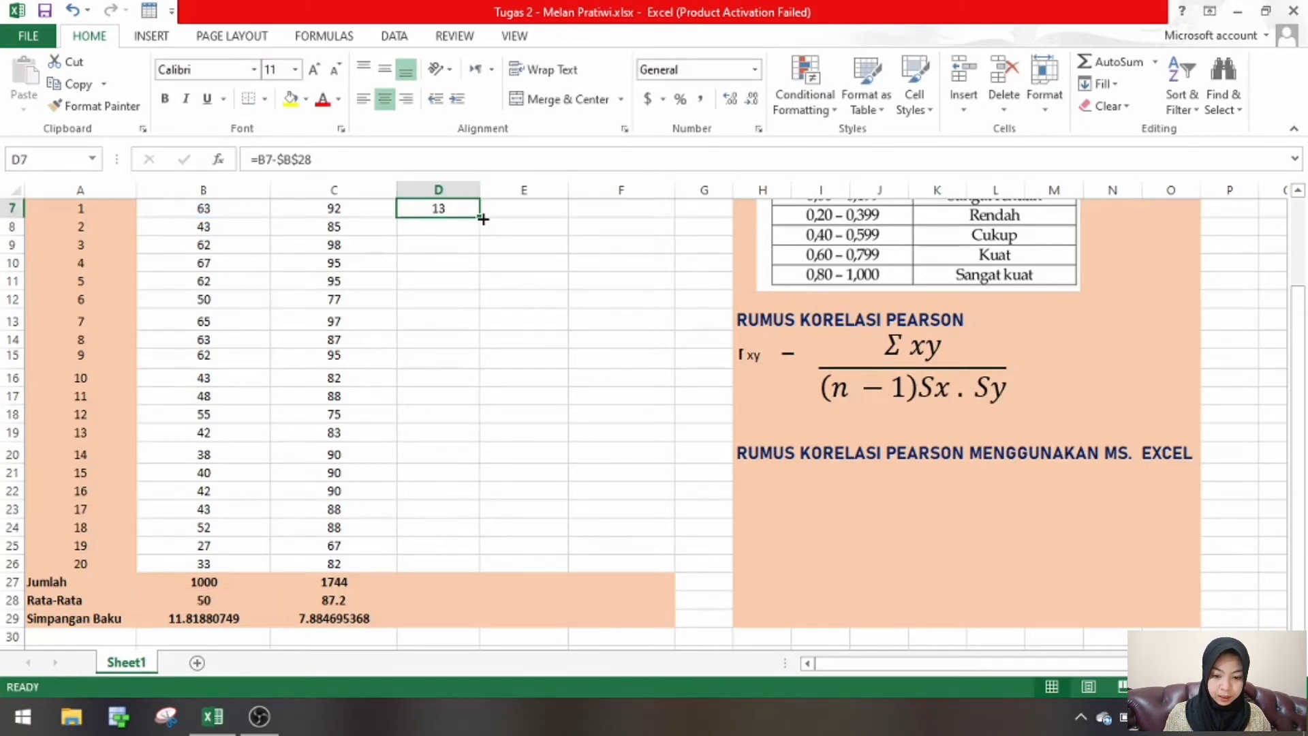
{"action": "left_click_drag", "start_coordinate": [479, 217], "coordinate": [479, 569]}
{"action": "left_click", "coordinate": [533, 473]}
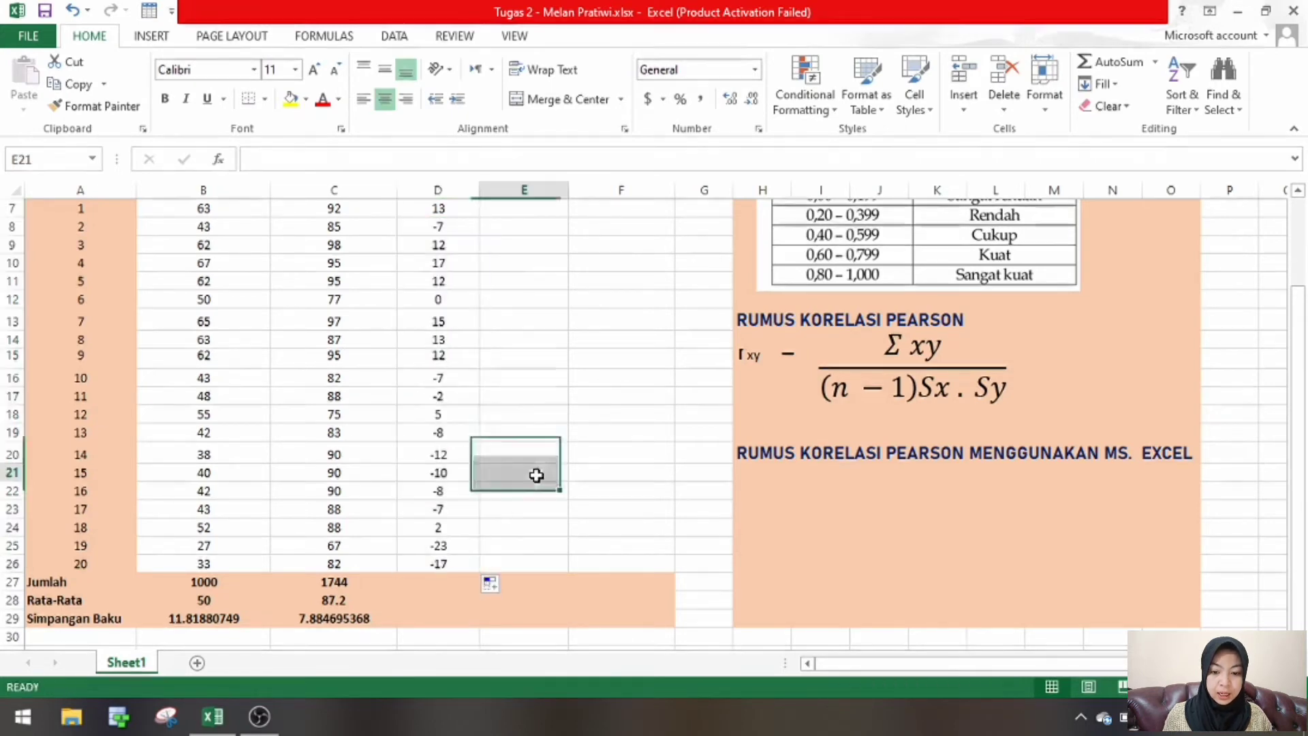
{"action": "left_click", "coordinate": [453, 212]}
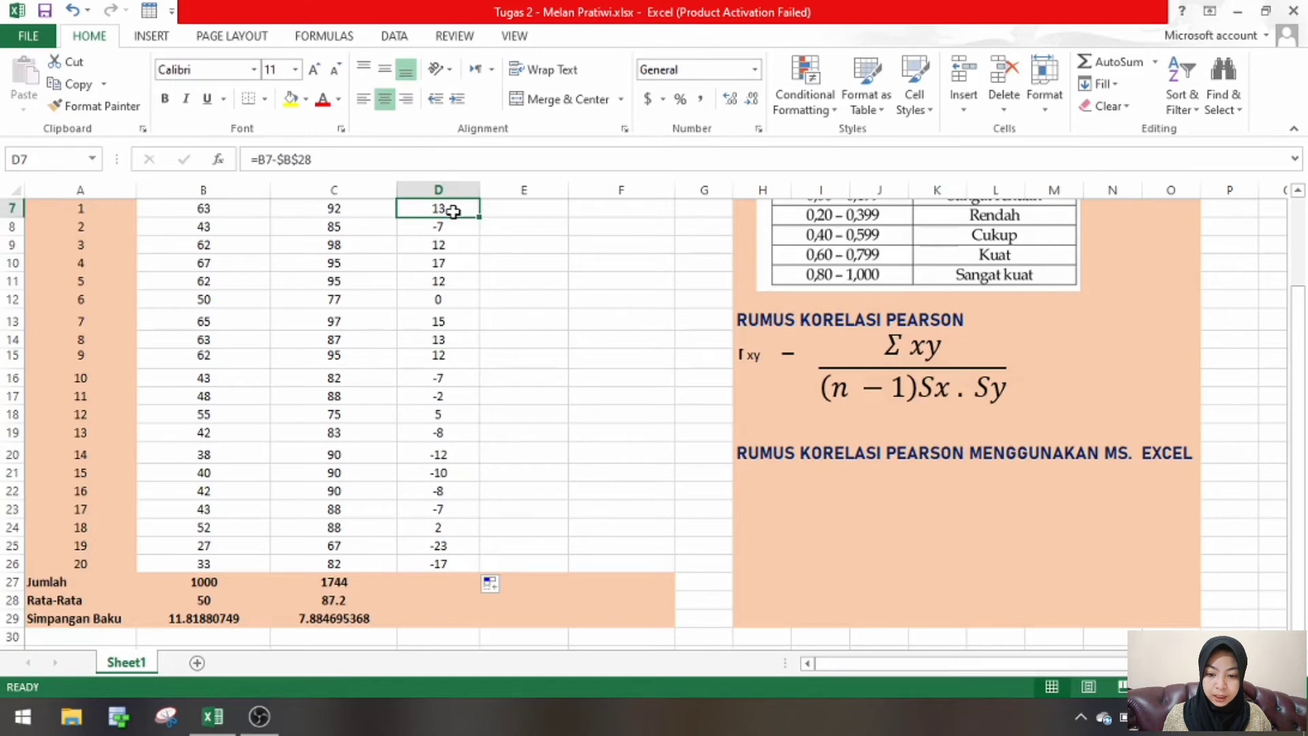
- Check the copied Pretest deviation formulas in several column D cells from D7 to D26, comparing their score and mean references
{"action": "left_click", "coordinate": [444, 227]}
{"action": "left_click", "coordinate": [442, 246]}
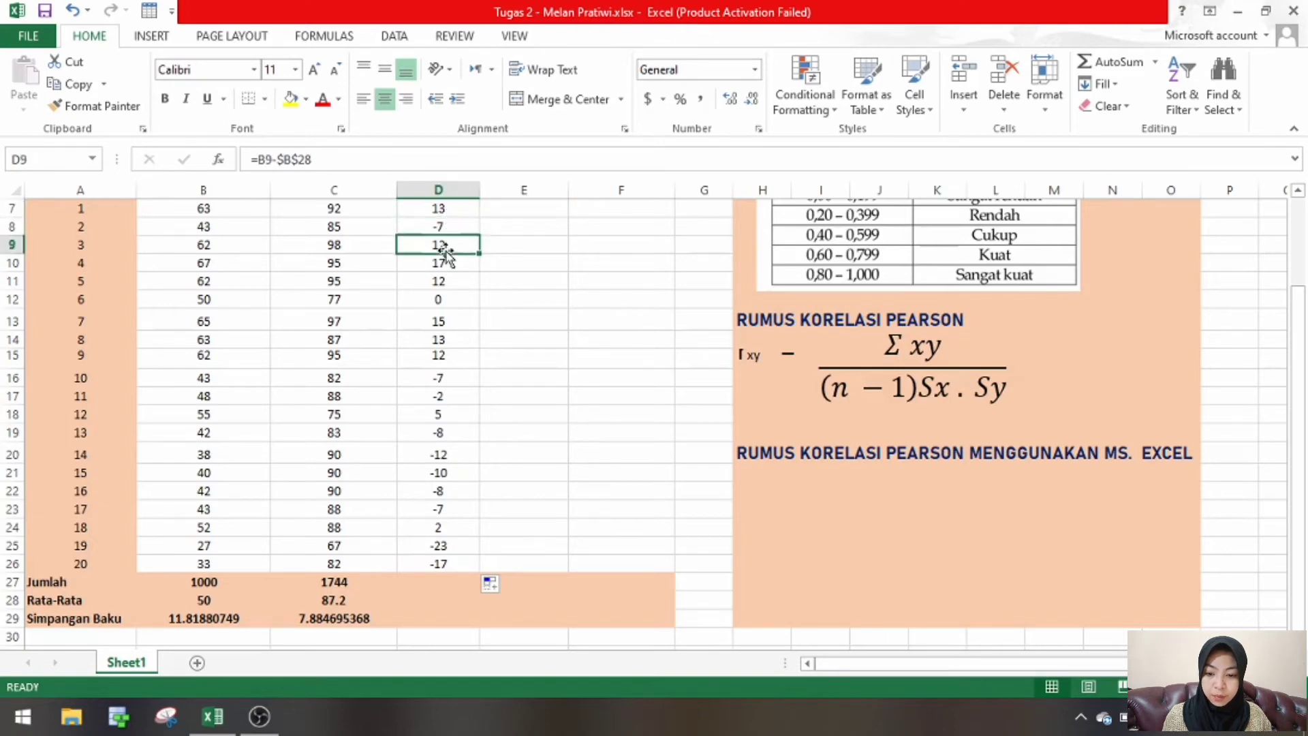
{"action": "left_click", "coordinate": [443, 266]}
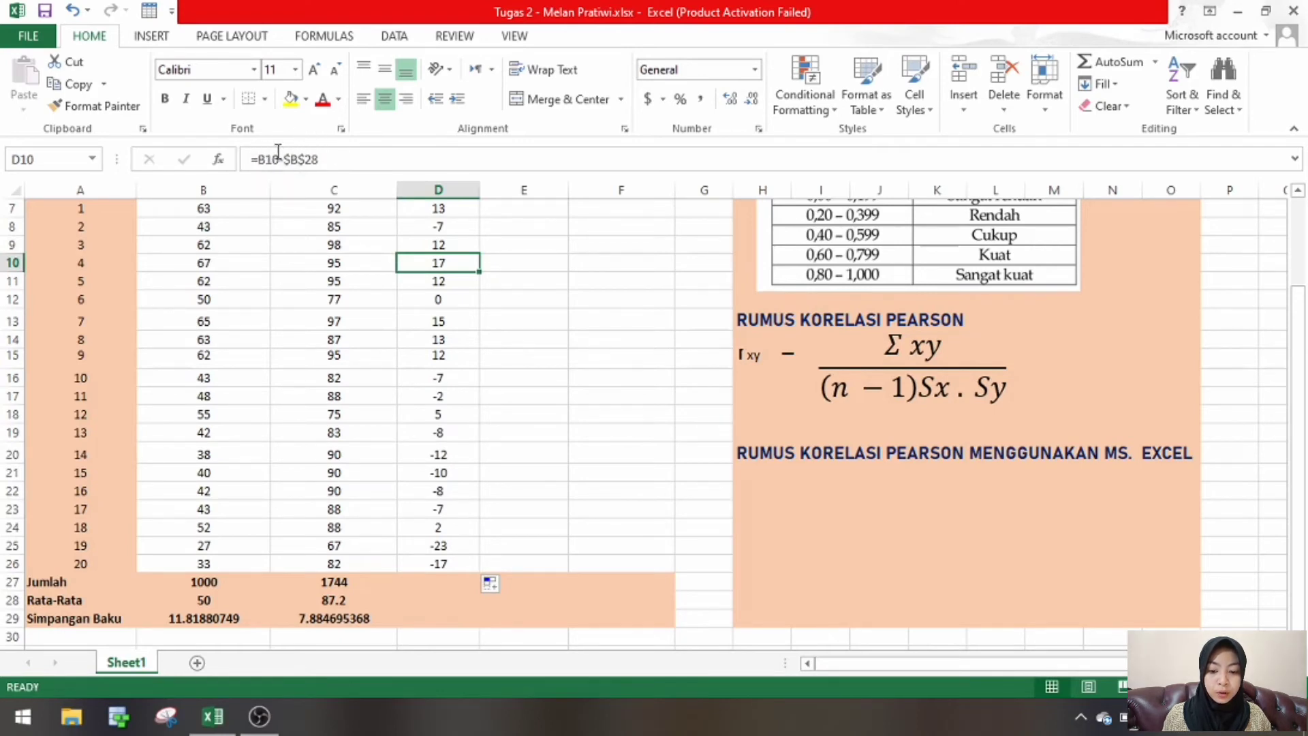
{"action": "left_click", "coordinate": [452, 208]}
{"action": "left_click", "coordinate": [458, 321]}
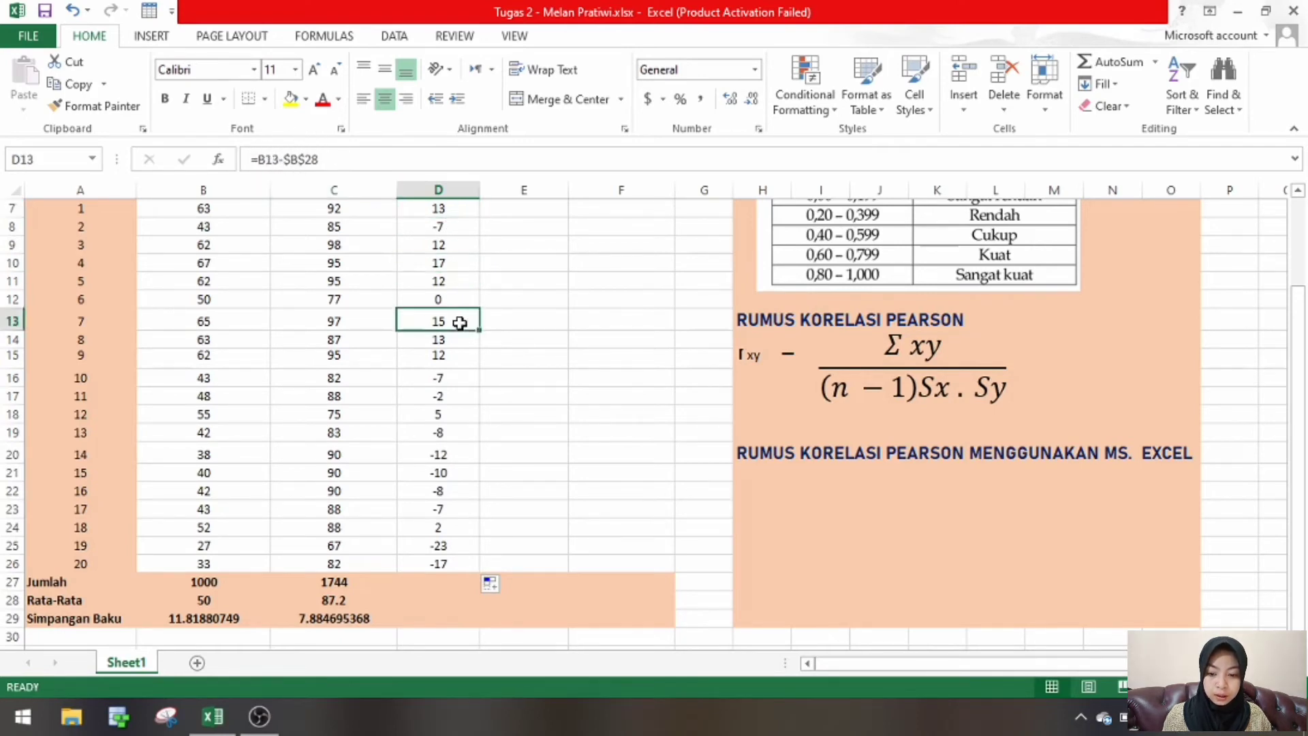
{"action": "left_click", "coordinate": [462, 382]}
{"action": "left_click", "coordinate": [452, 413]}
{"action": "left_click", "coordinate": [451, 433]}
{"action": "left_click", "coordinate": [449, 488]}
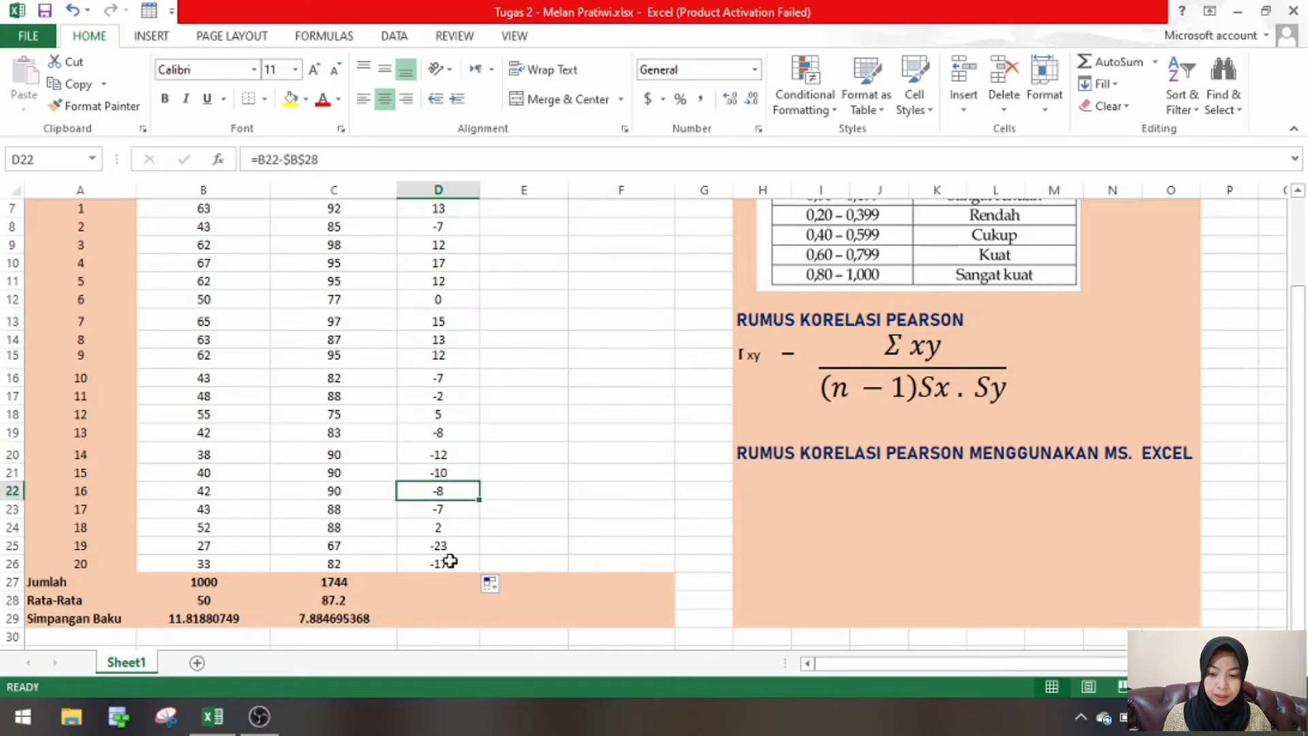
{"action": "left_click", "coordinate": [450, 564]}
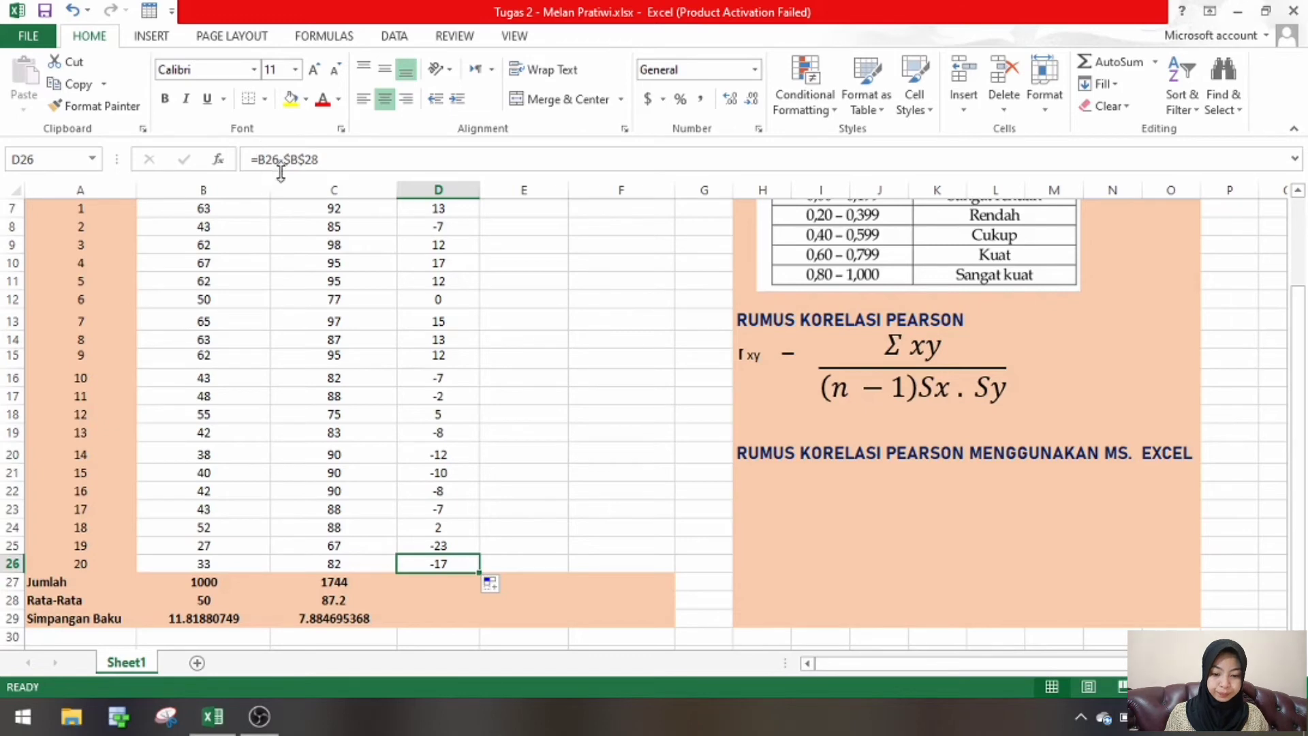
- Build the deviation formula =C7-C28 in cell E7, subtracting the Postest mean from the first Postest score
{"action": "left_click", "coordinate": [513, 205]}
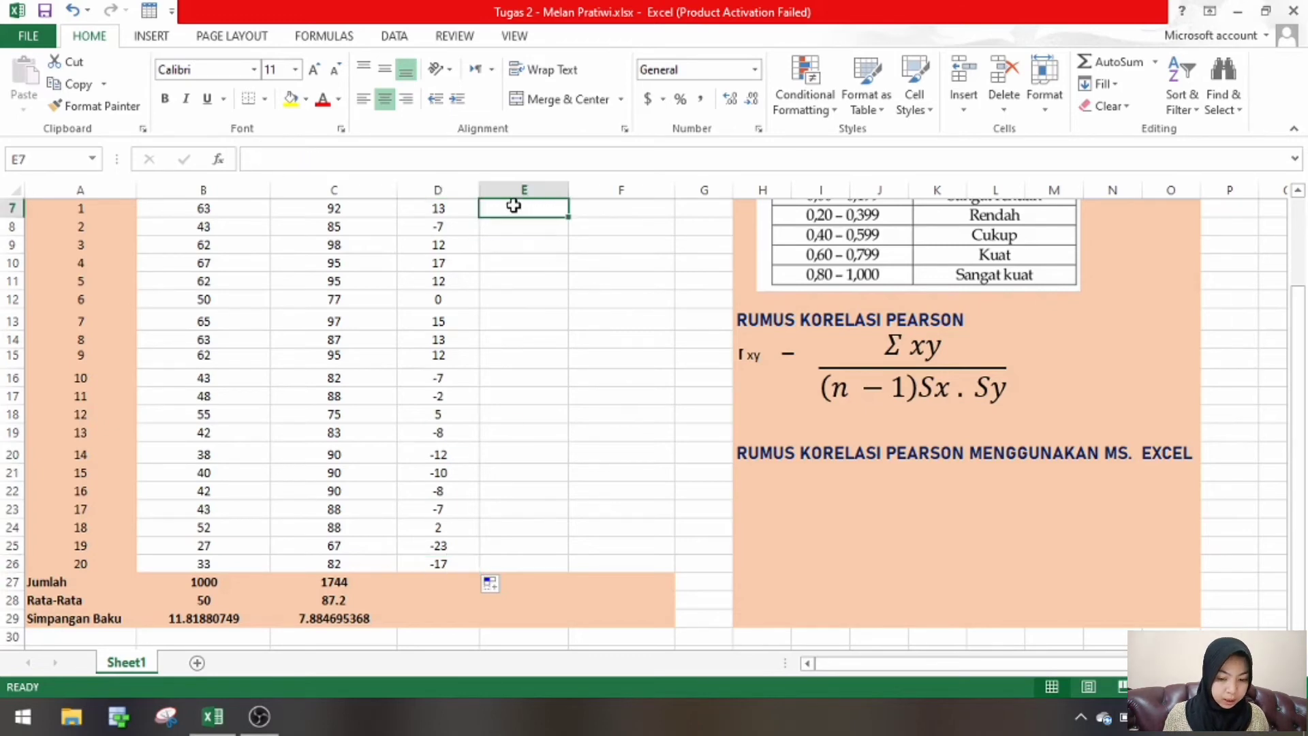
{"action": "scroll", "coordinate": [514, 205], "scroll_direction": "up", "scroll_amount": 1}
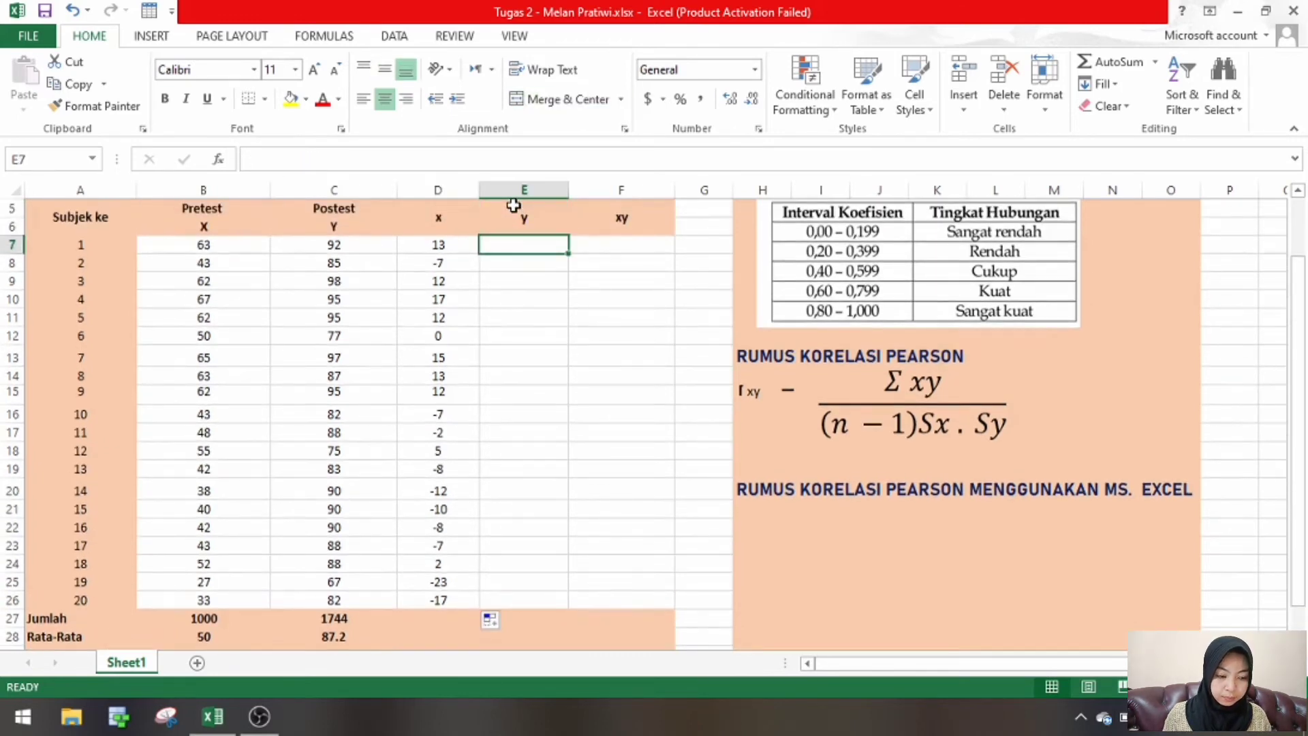
{"action": "type", "text": "="}
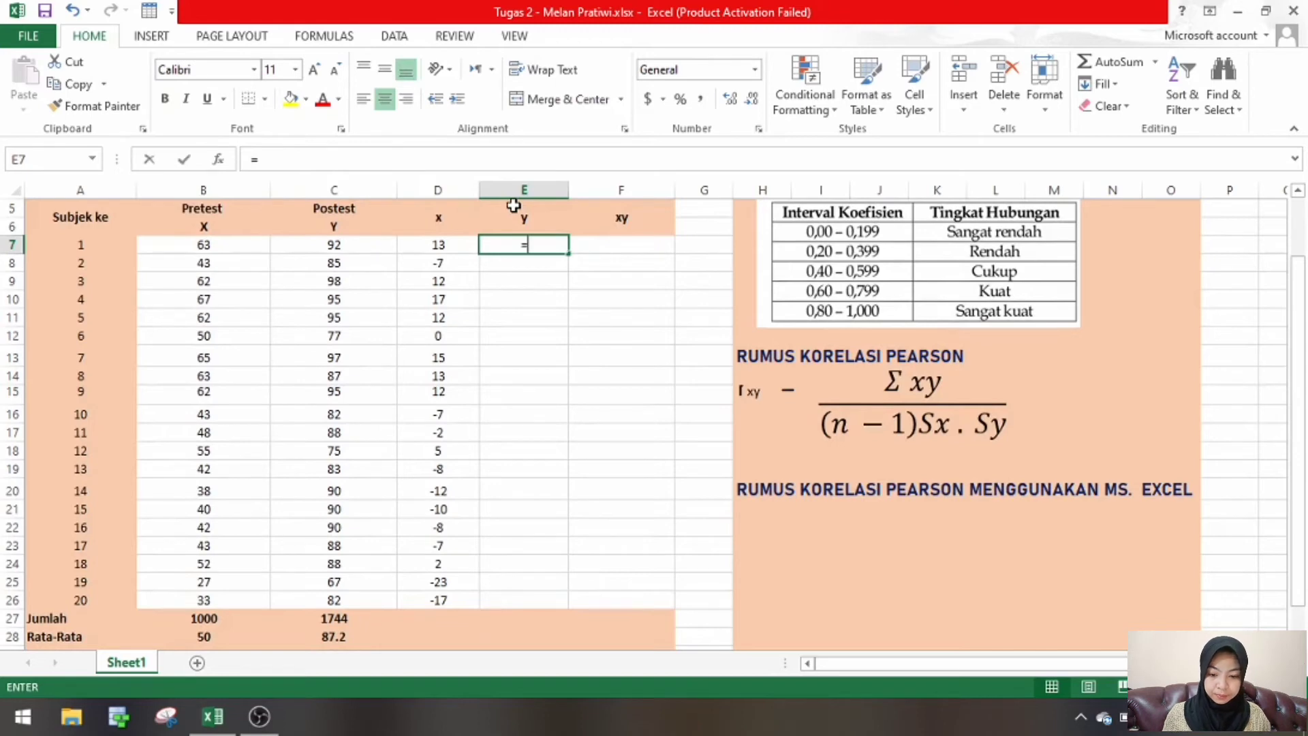
{"action": "left_click", "coordinate": [354, 247]}
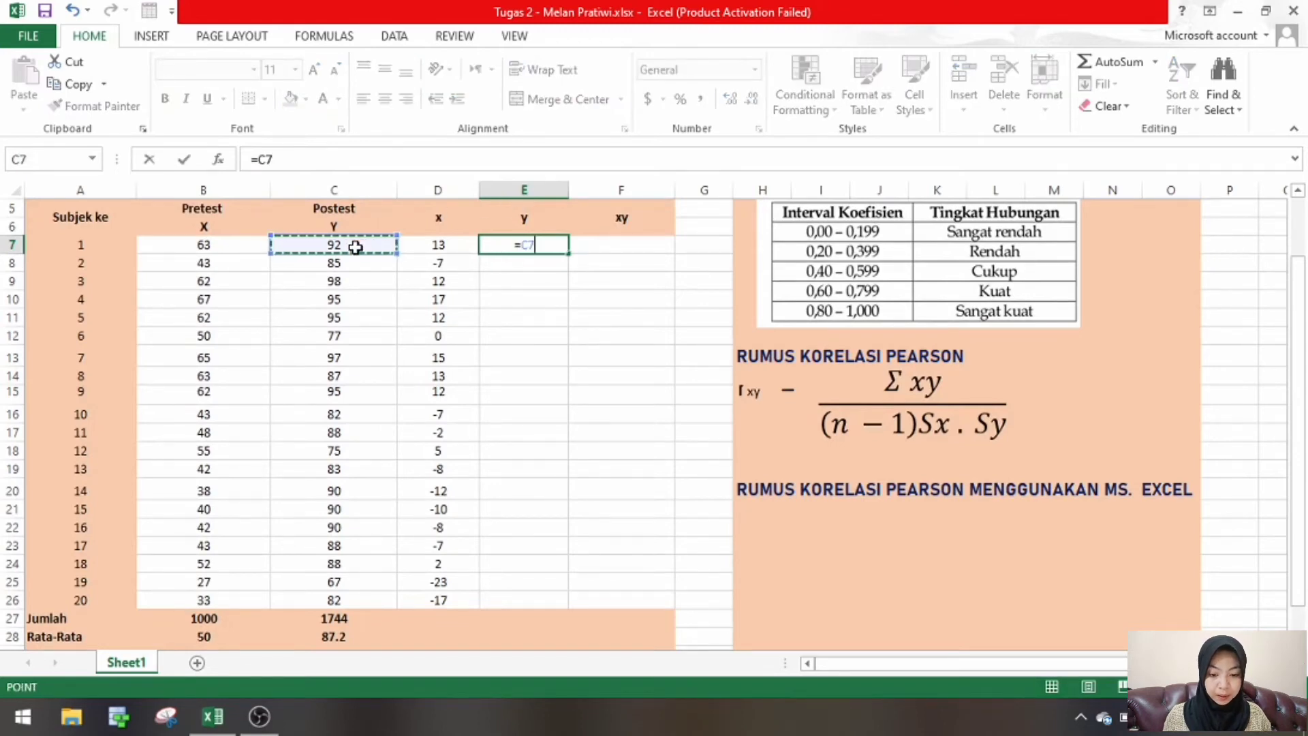
{"action": "type", "text": "-"}
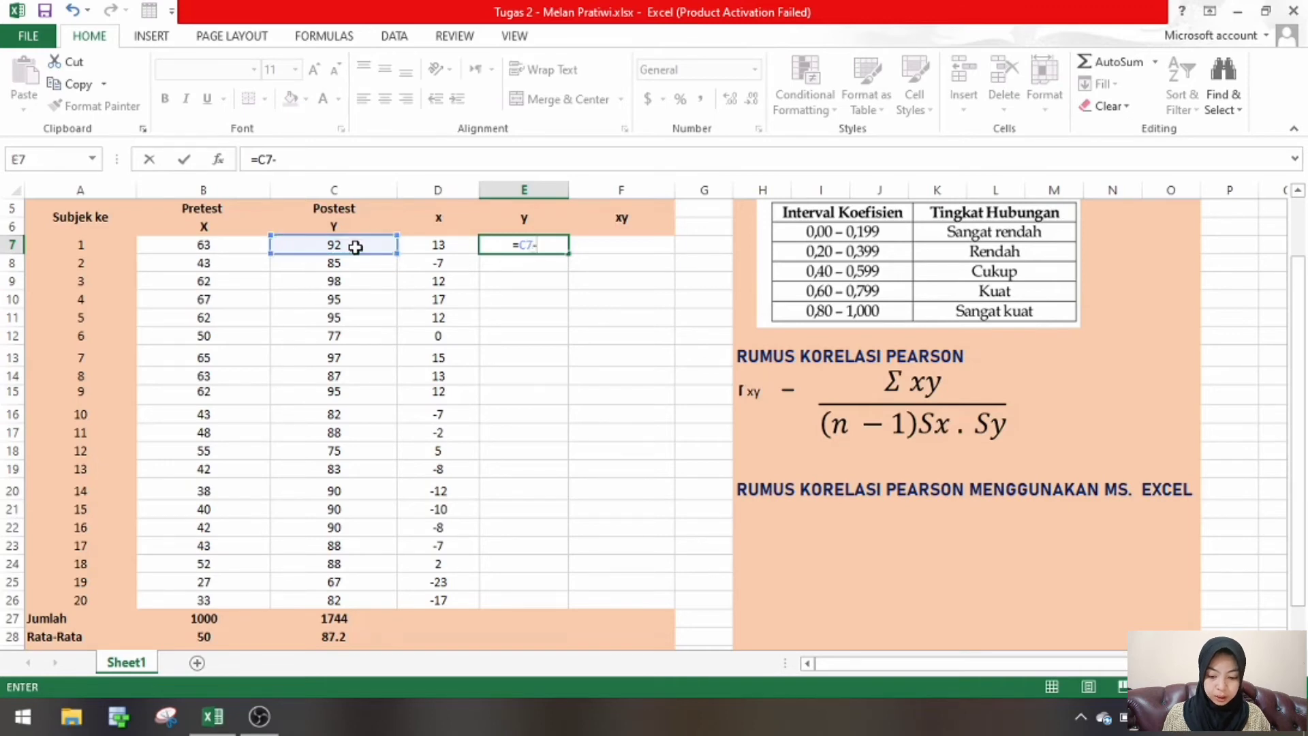
{"action": "left_click", "coordinate": [338, 638]}
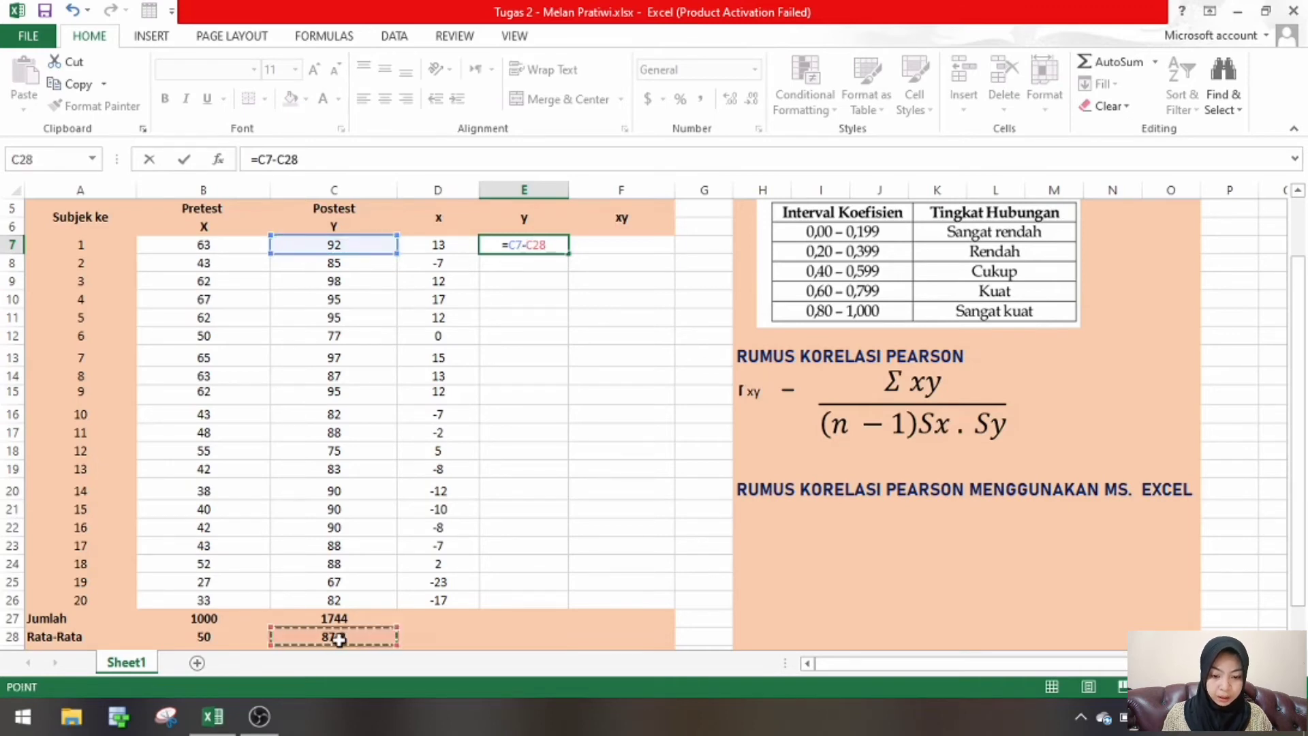
- Make the mean reference in E7 absolute so that the formula reads =C7-$C$28, and enter it
{"action": "left_click", "coordinate": [529, 245]}
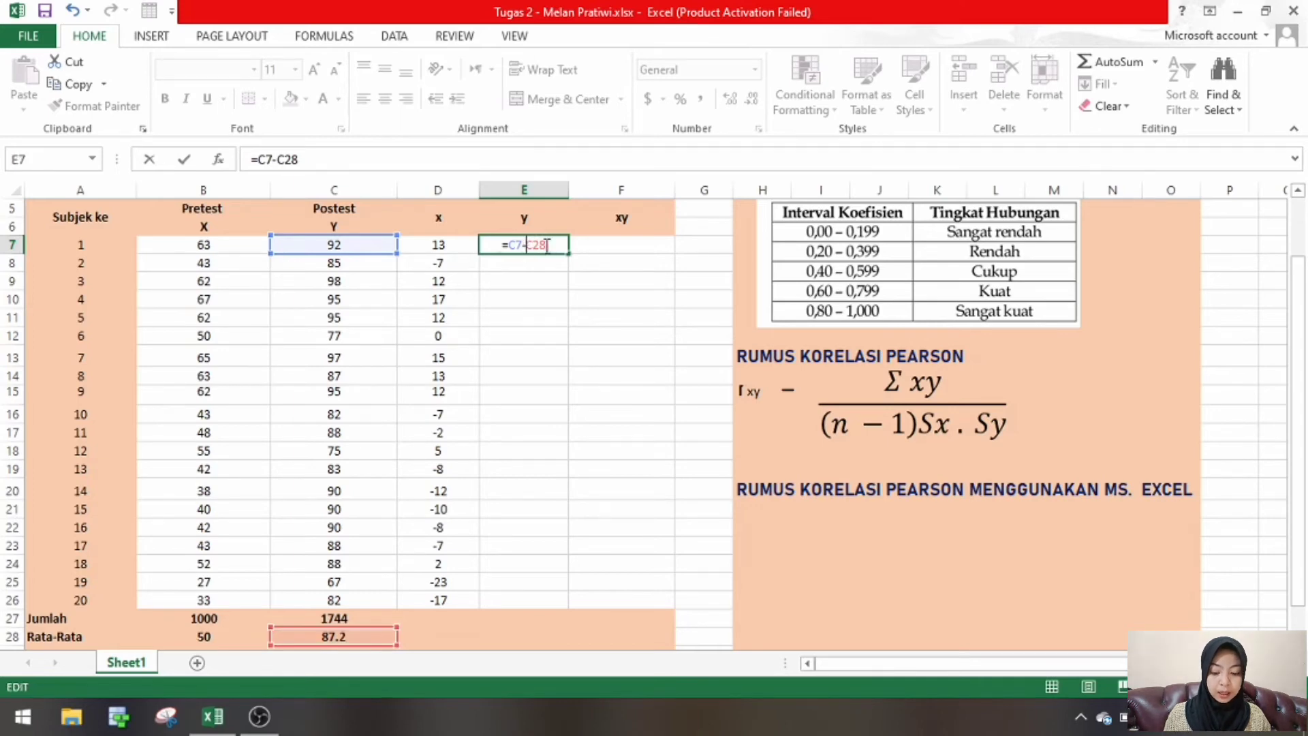
{"action": "type", "text": "$C"}
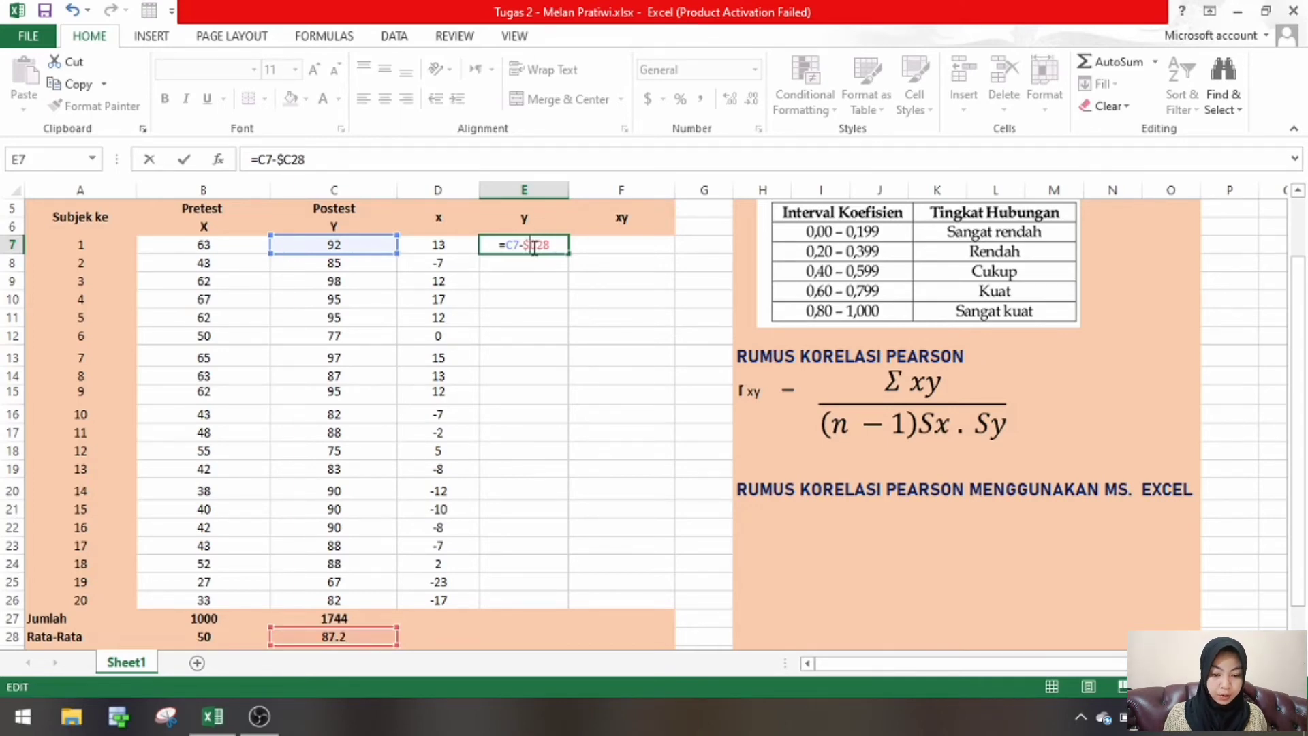
{"action": "type", "text": "$"}
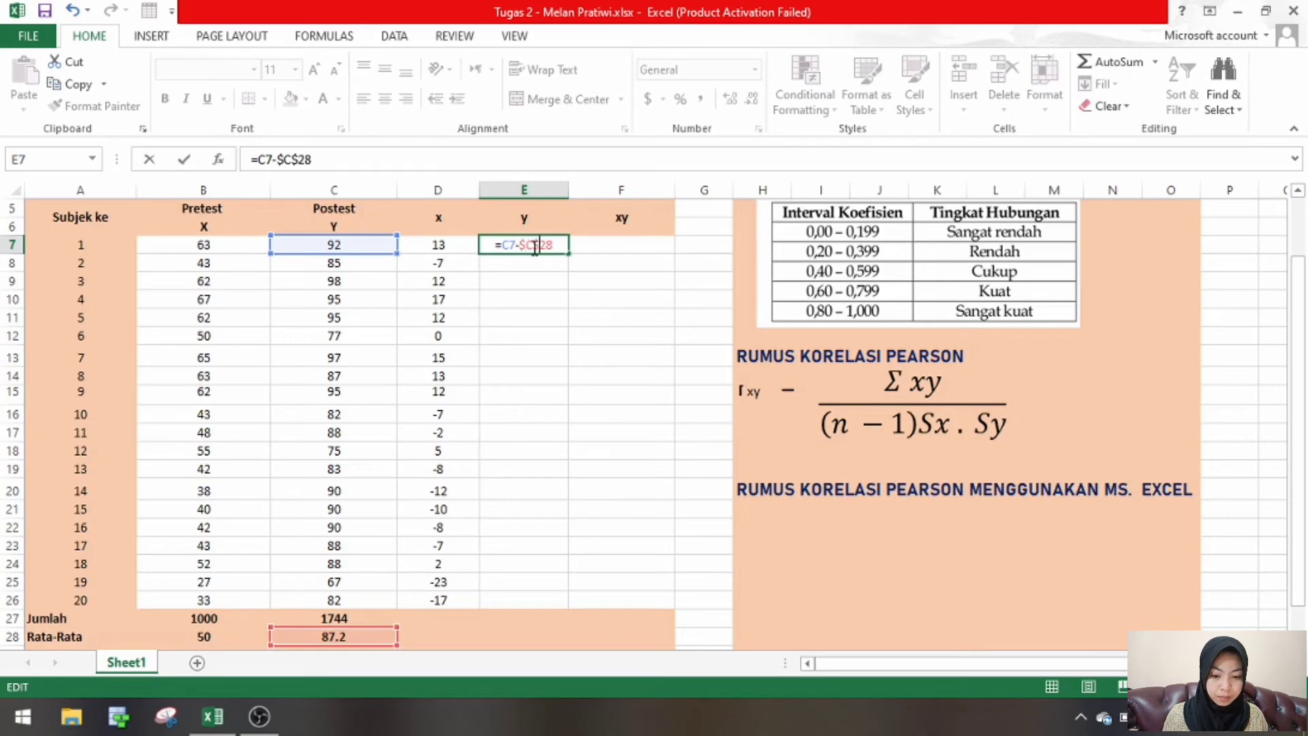
{"action": "key", "text": "Return"}
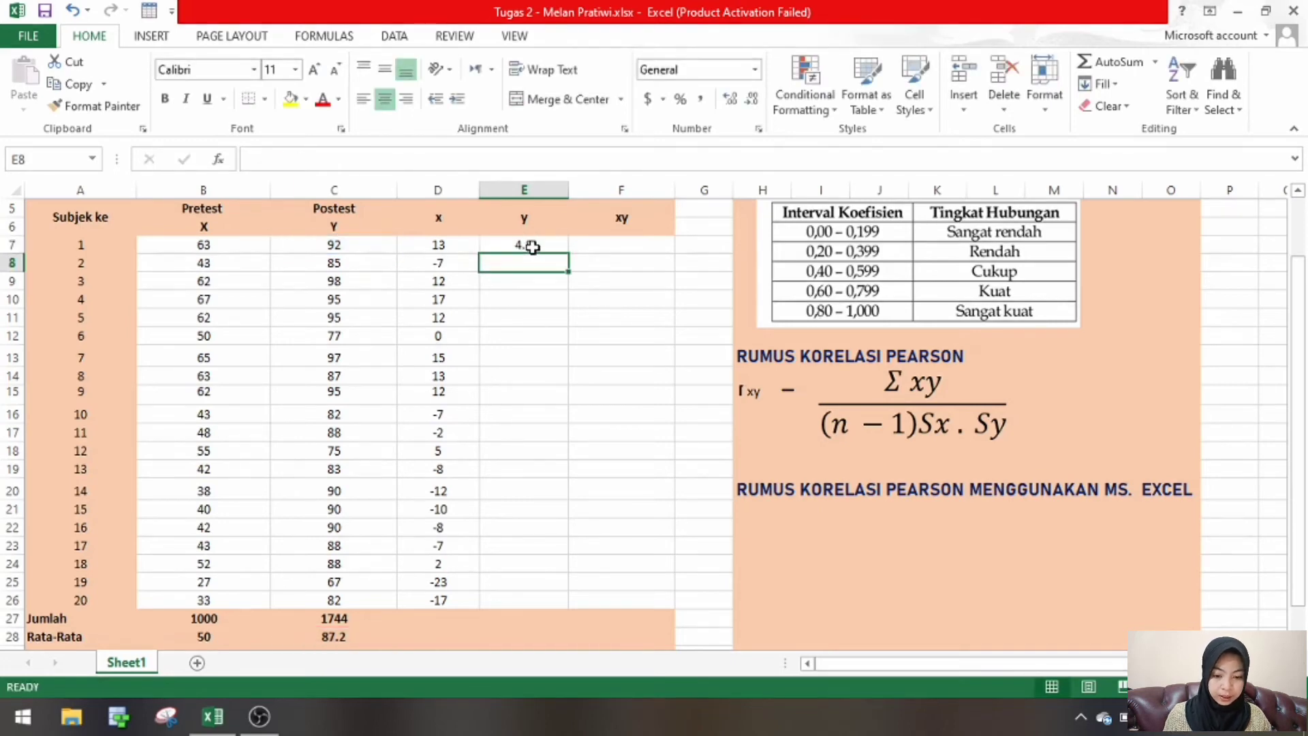
- Fill the Postest deviation formula from E7 down through E26 for all 20 subjects
{"action": "left_click", "coordinate": [532, 247]}
{"action": "left_click_drag", "start_coordinate": [568, 253], "coordinate": [550, 603]}
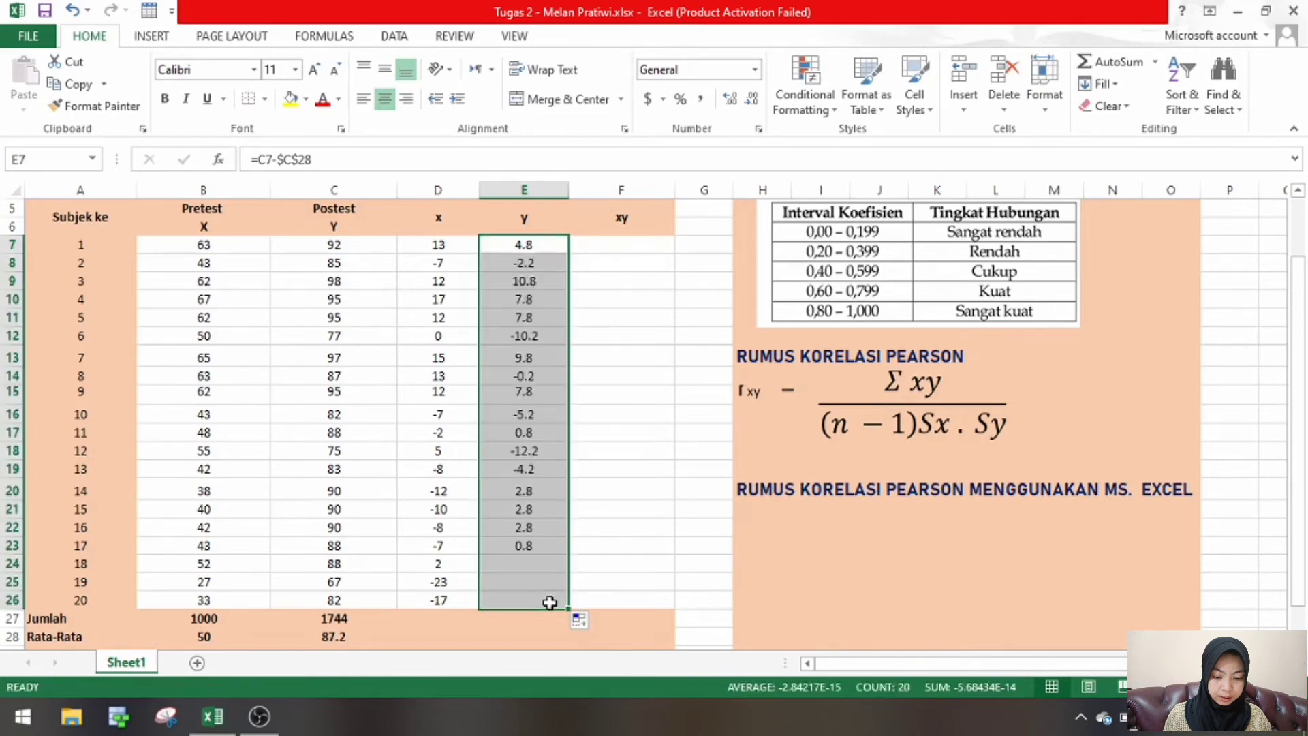
{"action": "left_click", "coordinate": [649, 525]}
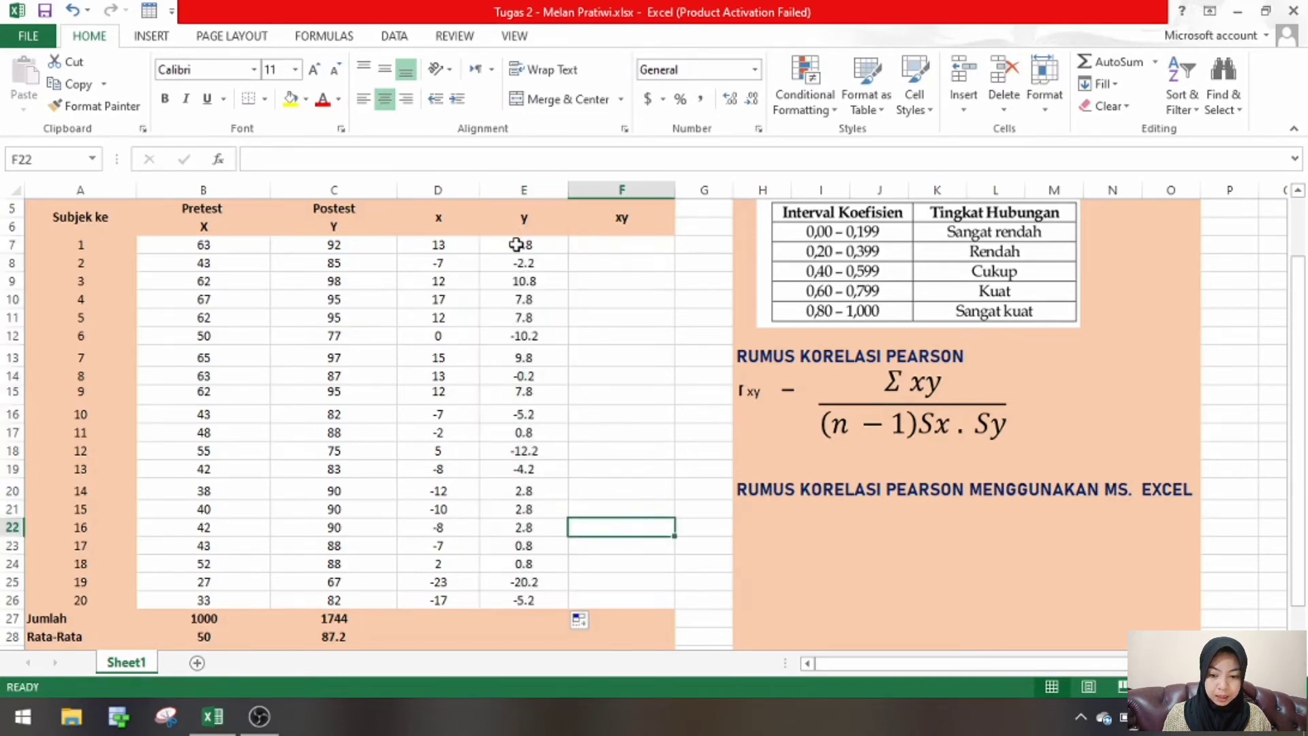
- Check the copied Postest deviation formulas in several column E cells from E7 to E26
{"action": "left_click", "coordinate": [516, 245]}
{"action": "left_click", "coordinate": [516, 264]}
{"action": "left_click", "coordinate": [519, 299]}
{"action": "left_click", "coordinate": [515, 337]}
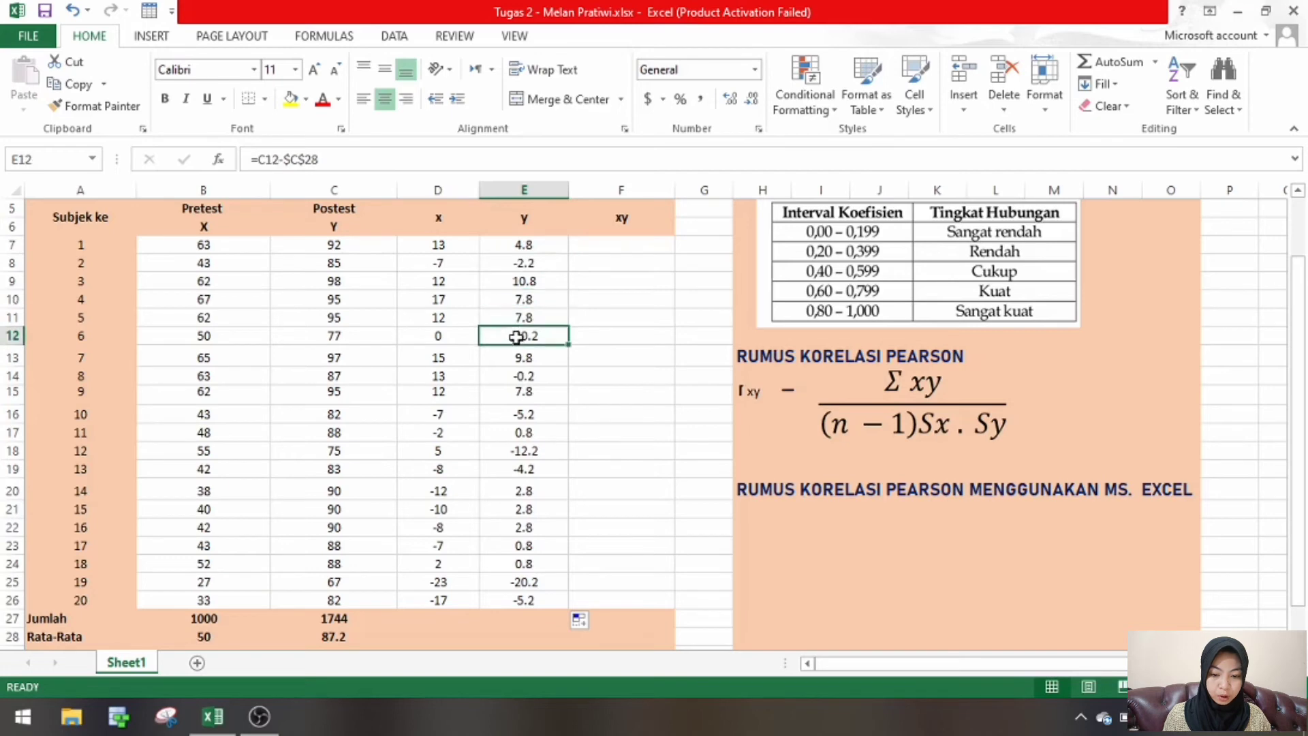
{"action": "left_click", "coordinate": [527, 393]}
{"action": "left_click", "coordinate": [522, 494]}
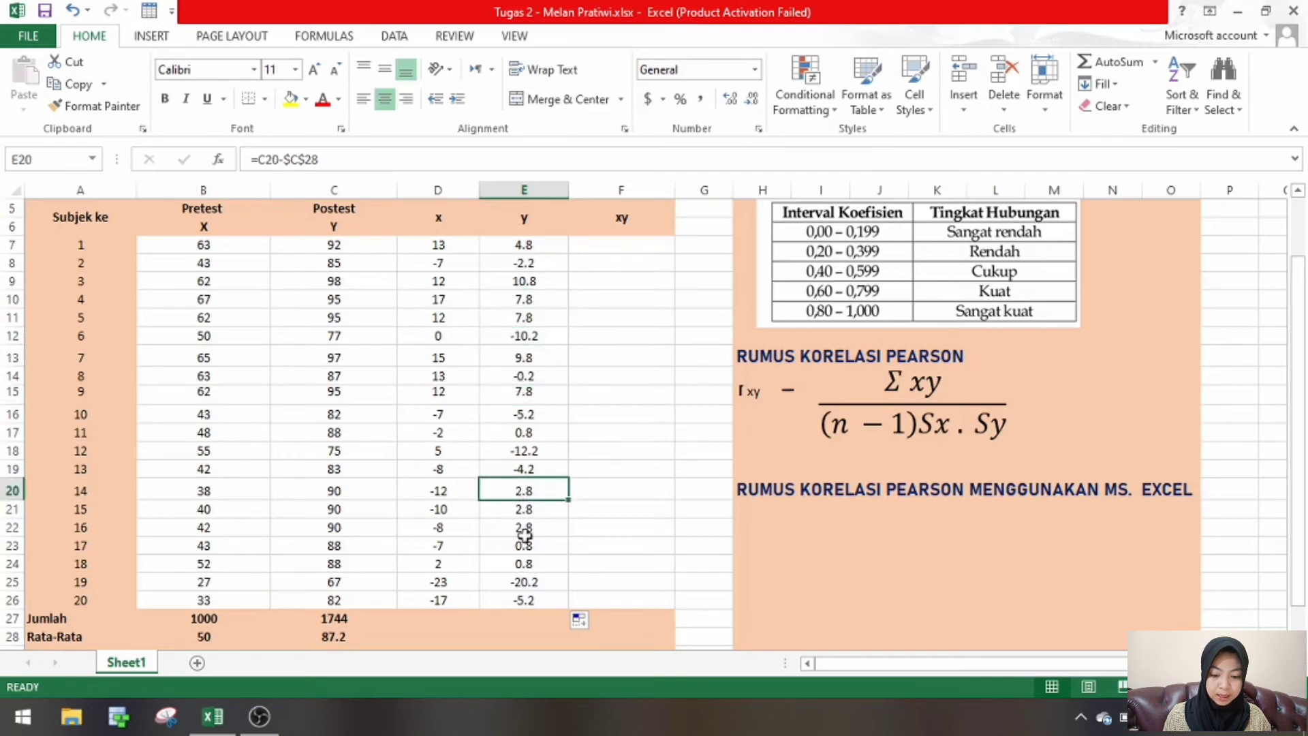
{"action": "left_click", "coordinate": [533, 601]}
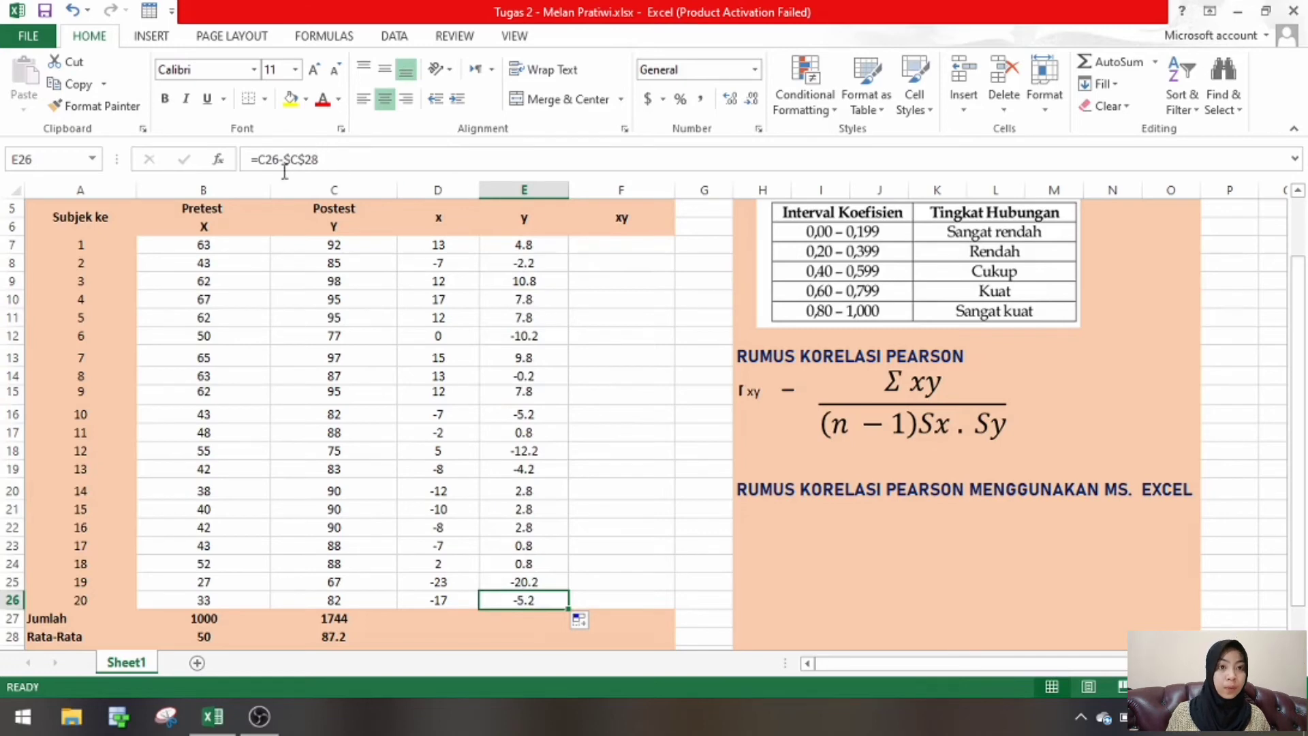
- Multiply the two deviations in the xy column with =D7*E7 in F7, and fill the formula down through F26
{"action": "left_click", "coordinate": [636, 246]}
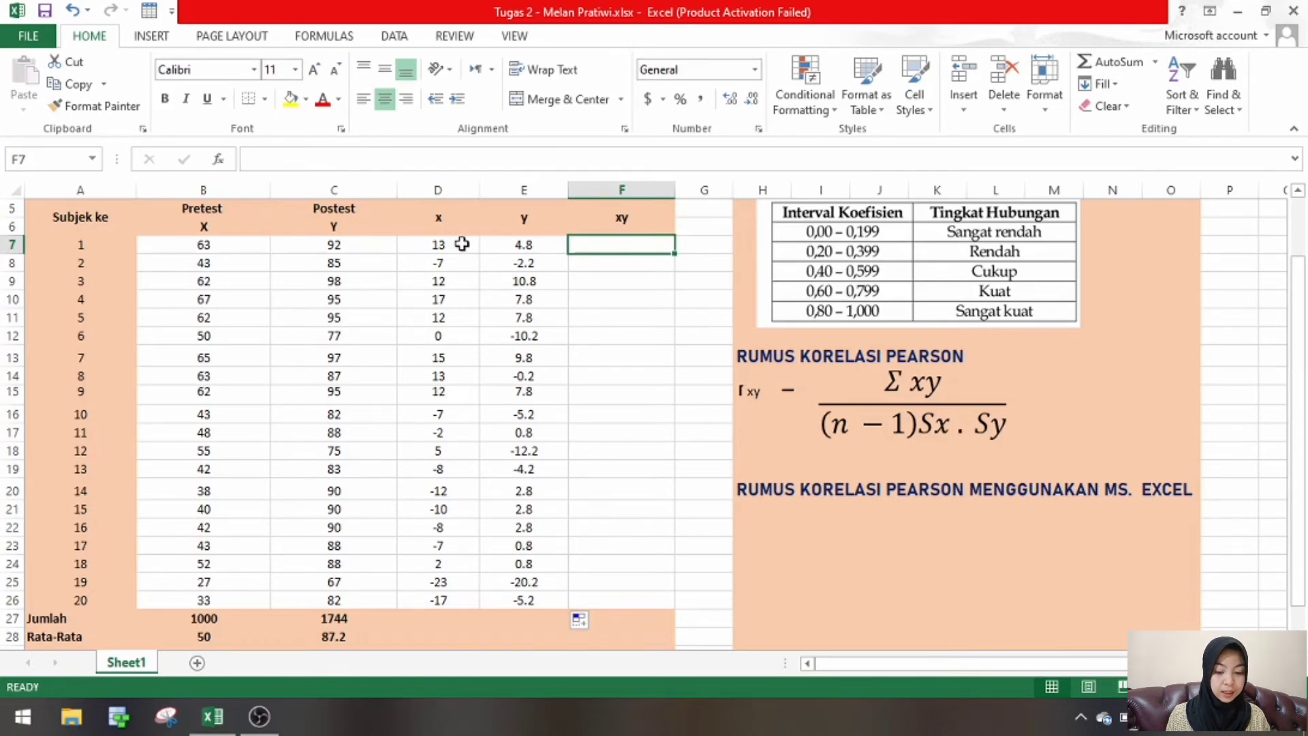
{"action": "type", "text": "="}
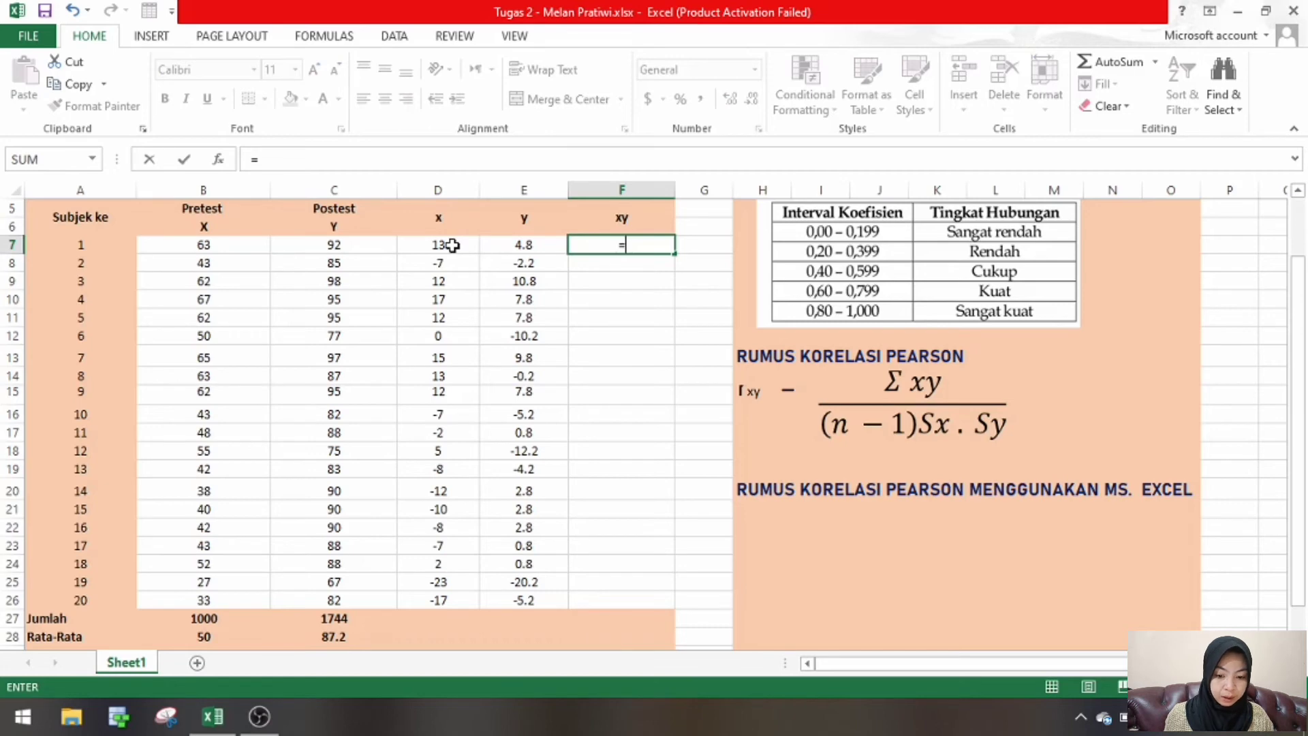
{"action": "left_click", "coordinate": [453, 246]}
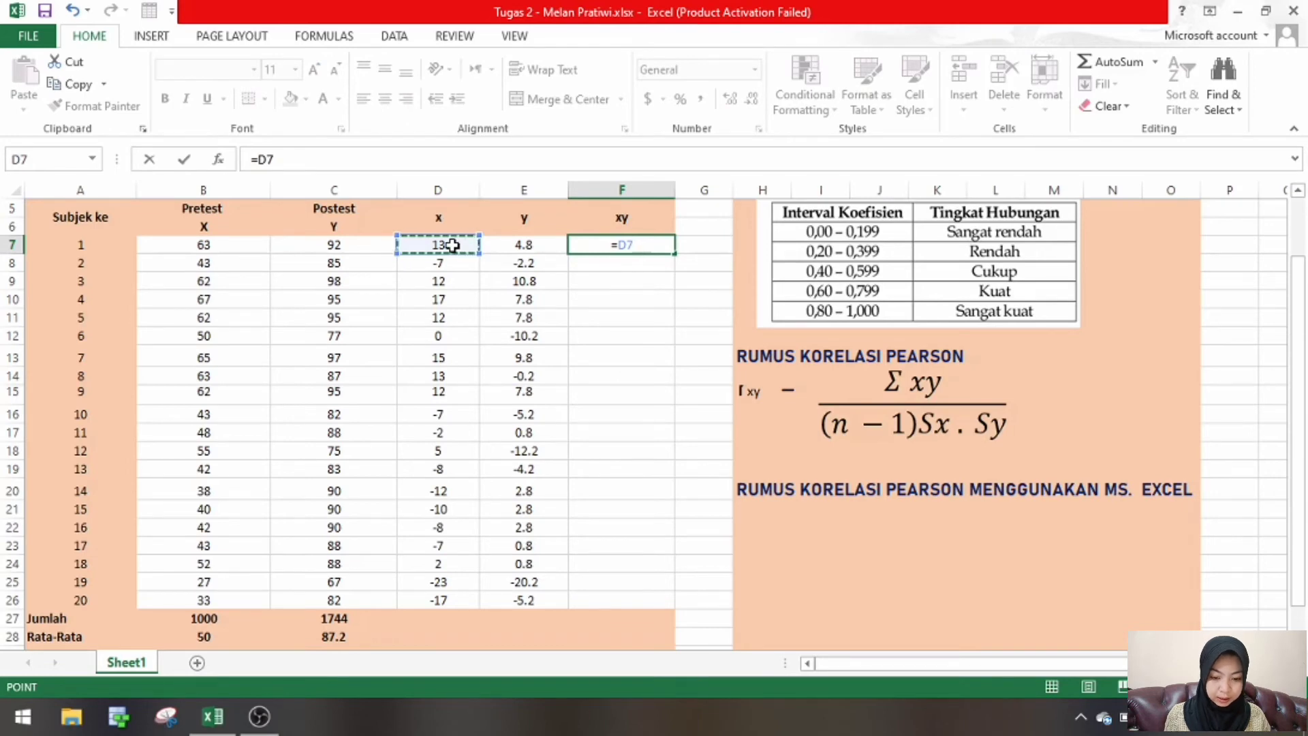
{"action": "type", "text": "*"}
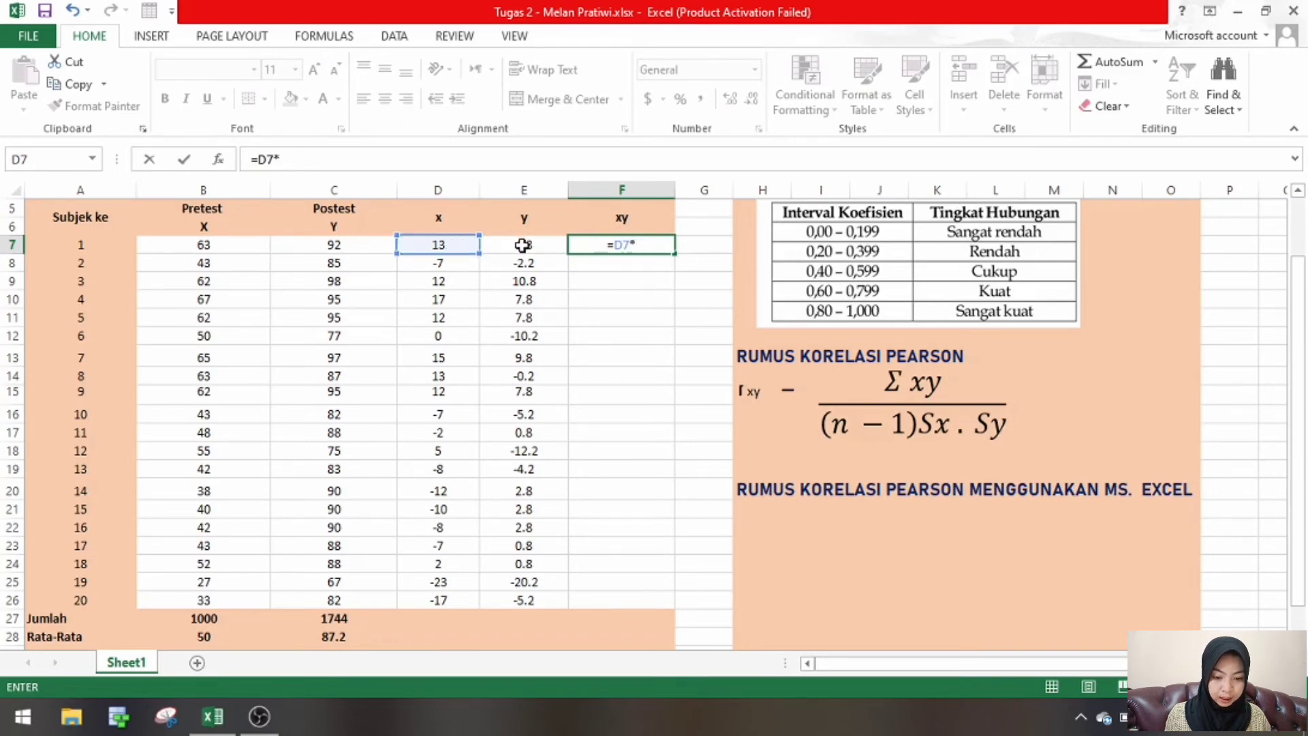
{"action": "left_click", "coordinate": [522, 246]}
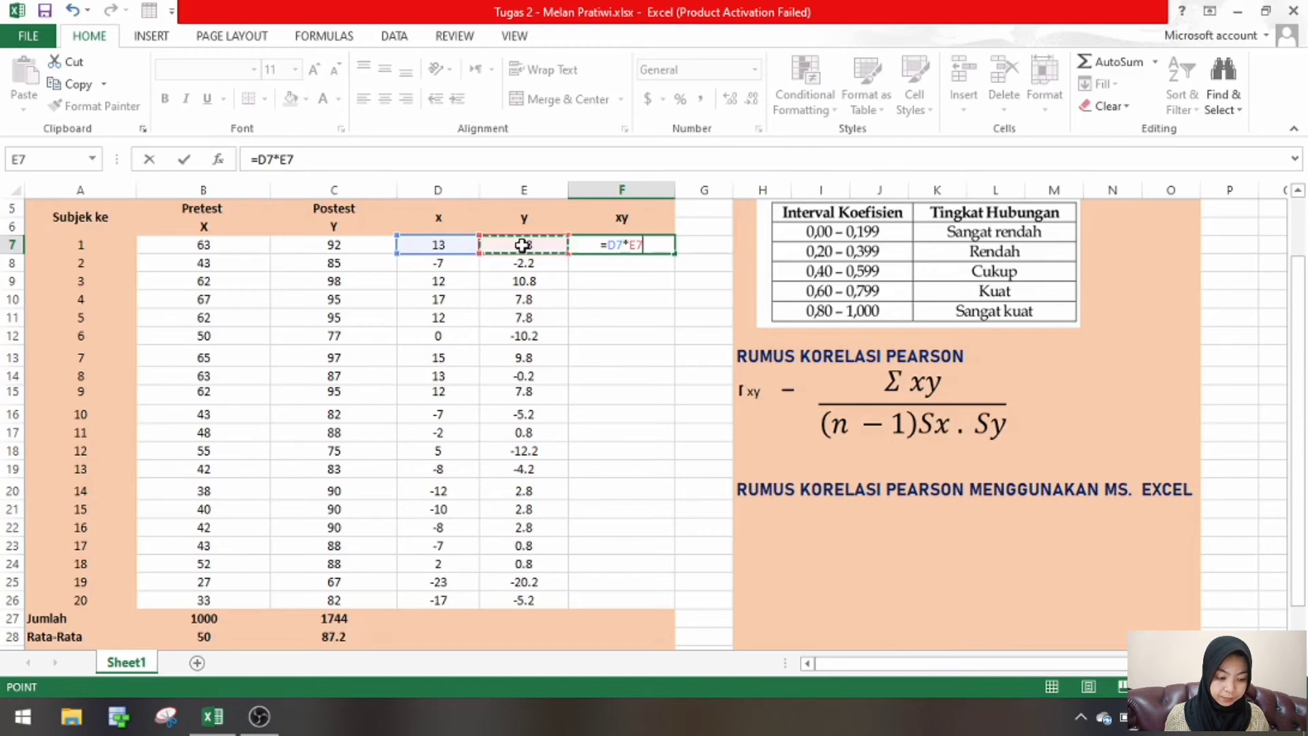
{"action": "key", "text": "Return"}
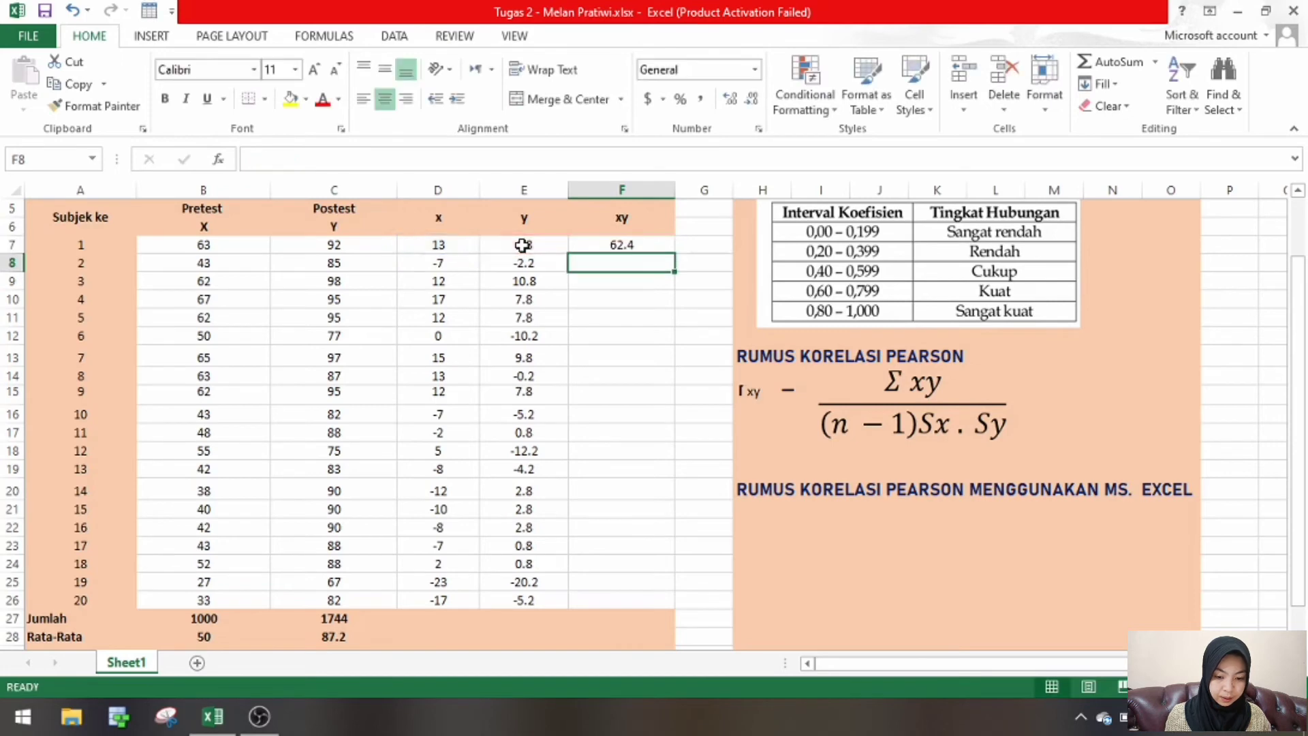
{"action": "left_click", "coordinate": [658, 245]}
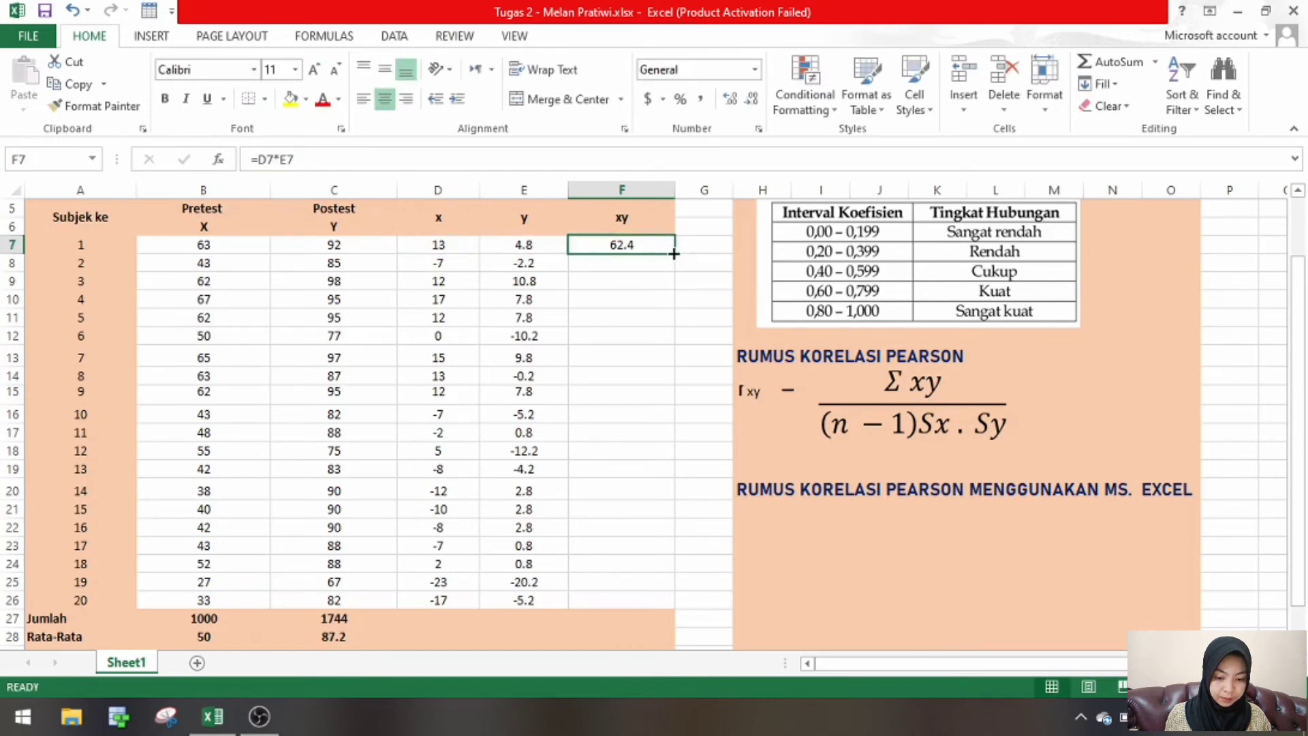
{"action": "left_click_drag", "start_coordinate": [675, 253], "coordinate": [687, 606]}
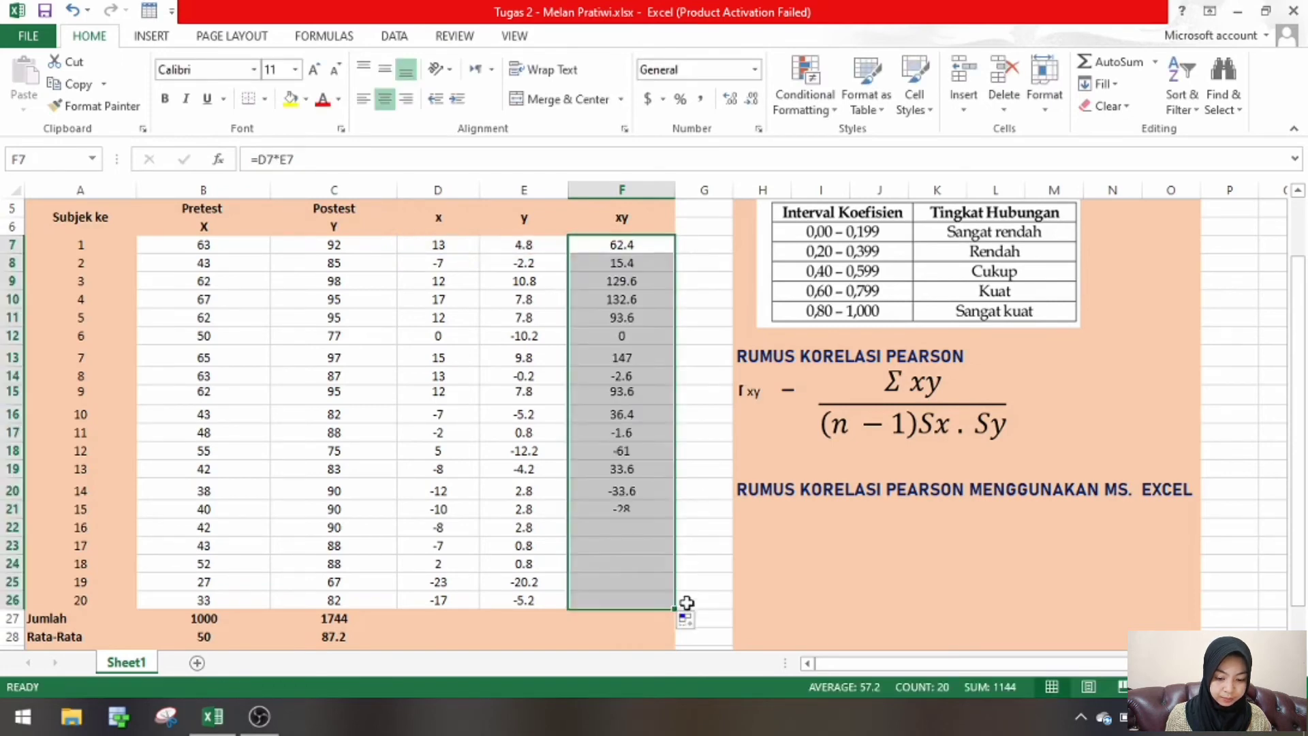
- Total the xy products in the Jumlah row, cell F27, with =SUM(F7:F26)
{"action": "left_click", "coordinate": [638, 624]}
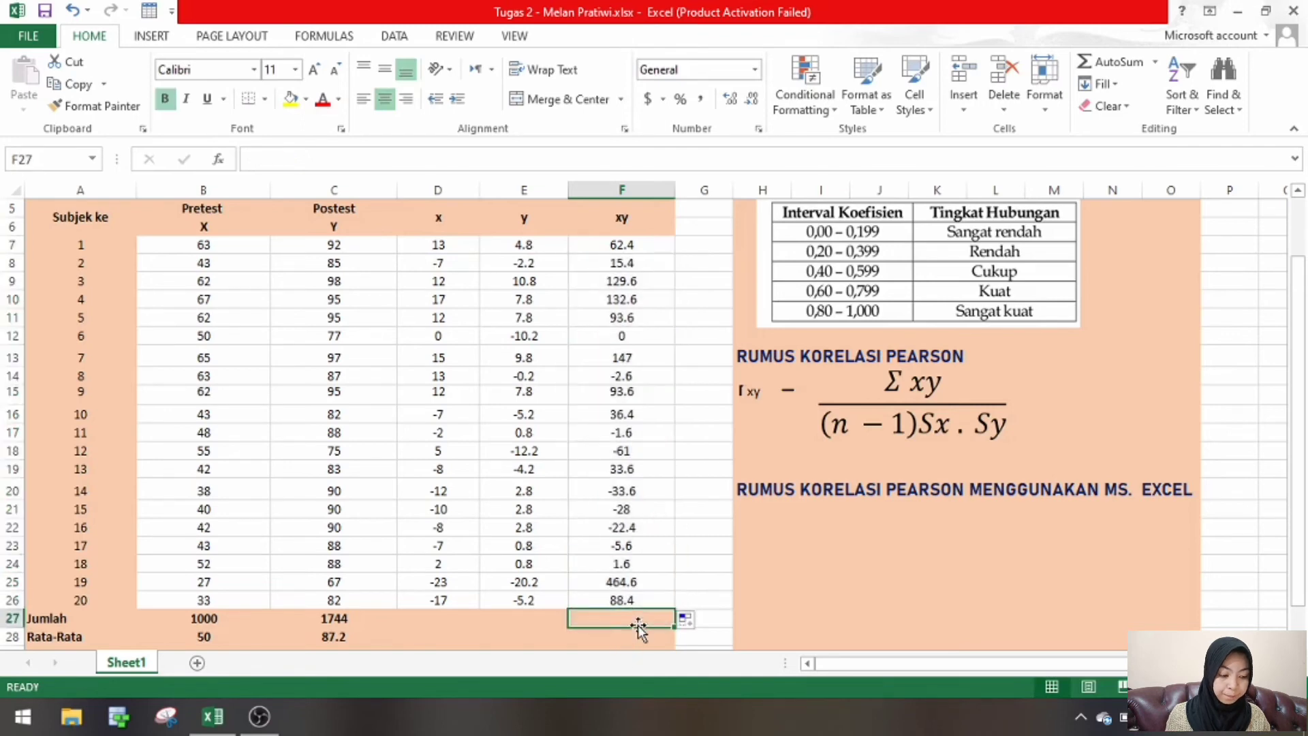
{"action": "type", "text": "=SUM"}
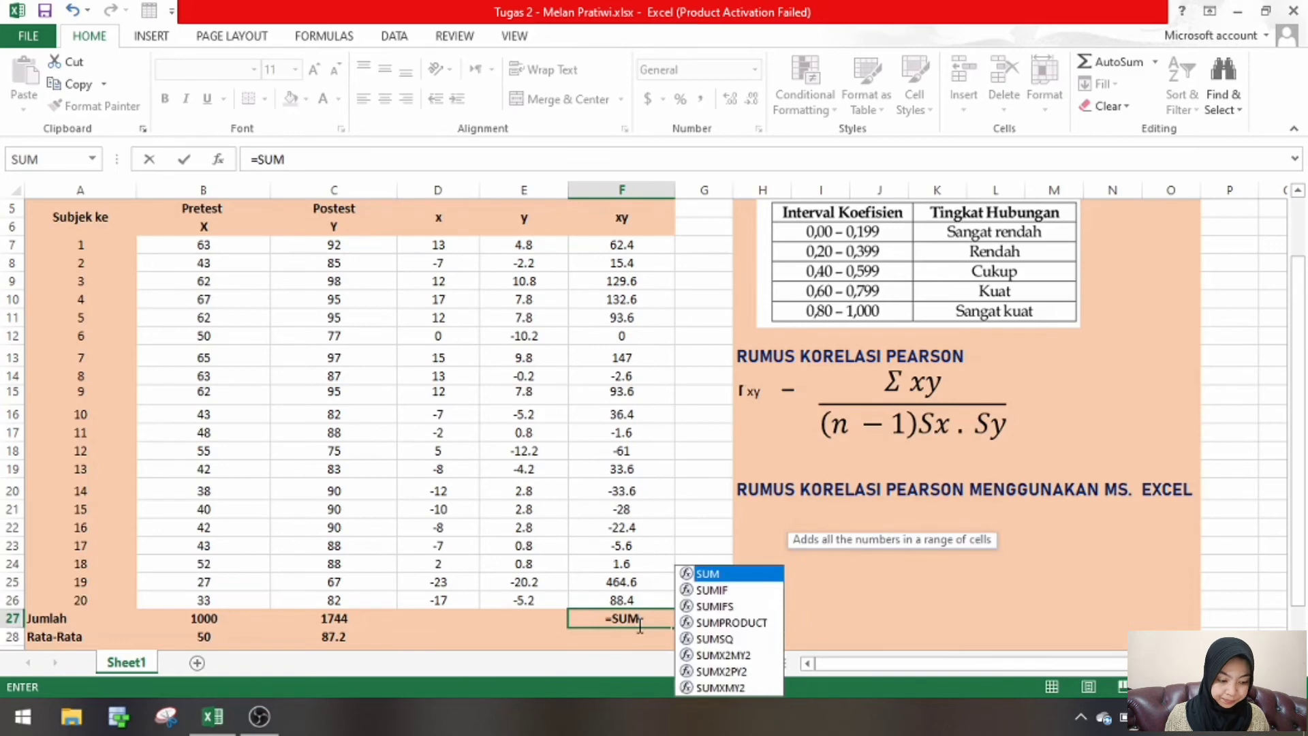
{"action": "type", "text": "("}
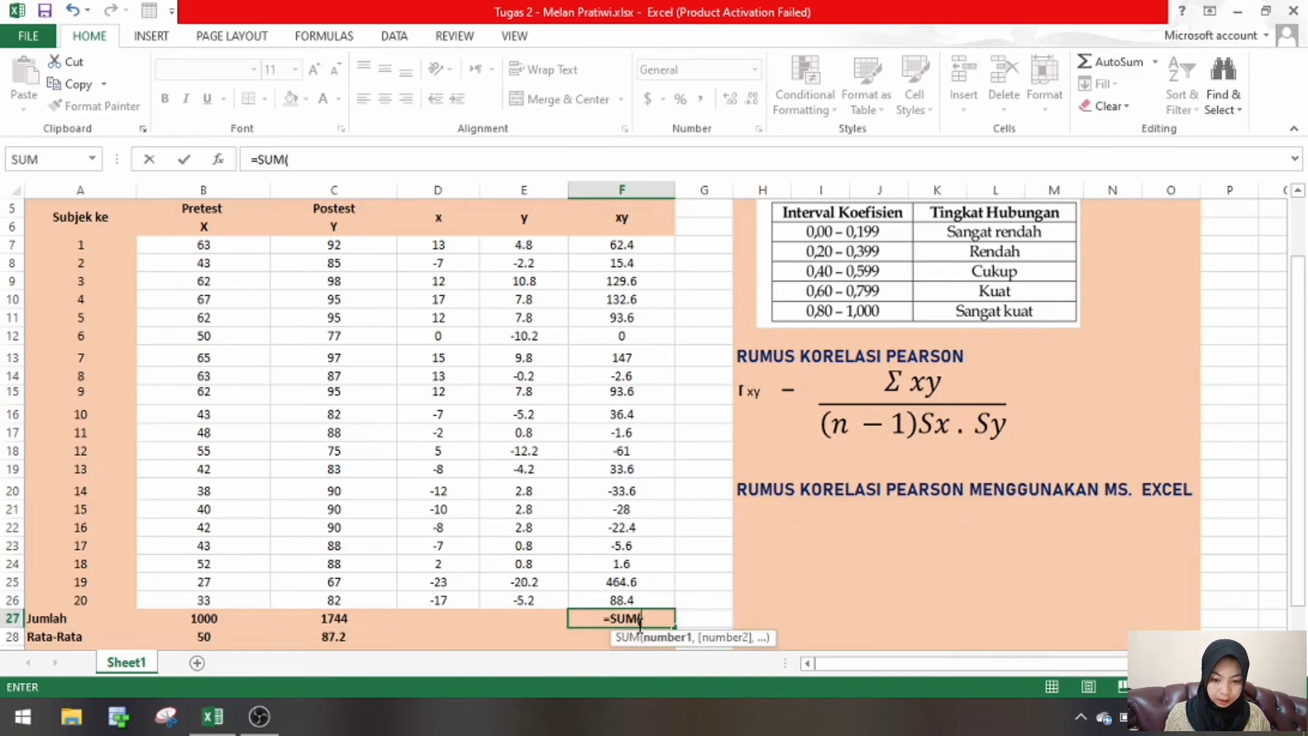
{"action": "left_click", "coordinate": [651, 245]}
{"action": "left_click_drag", "start_coordinate": [673, 250], "coordinate": [674, 617]}
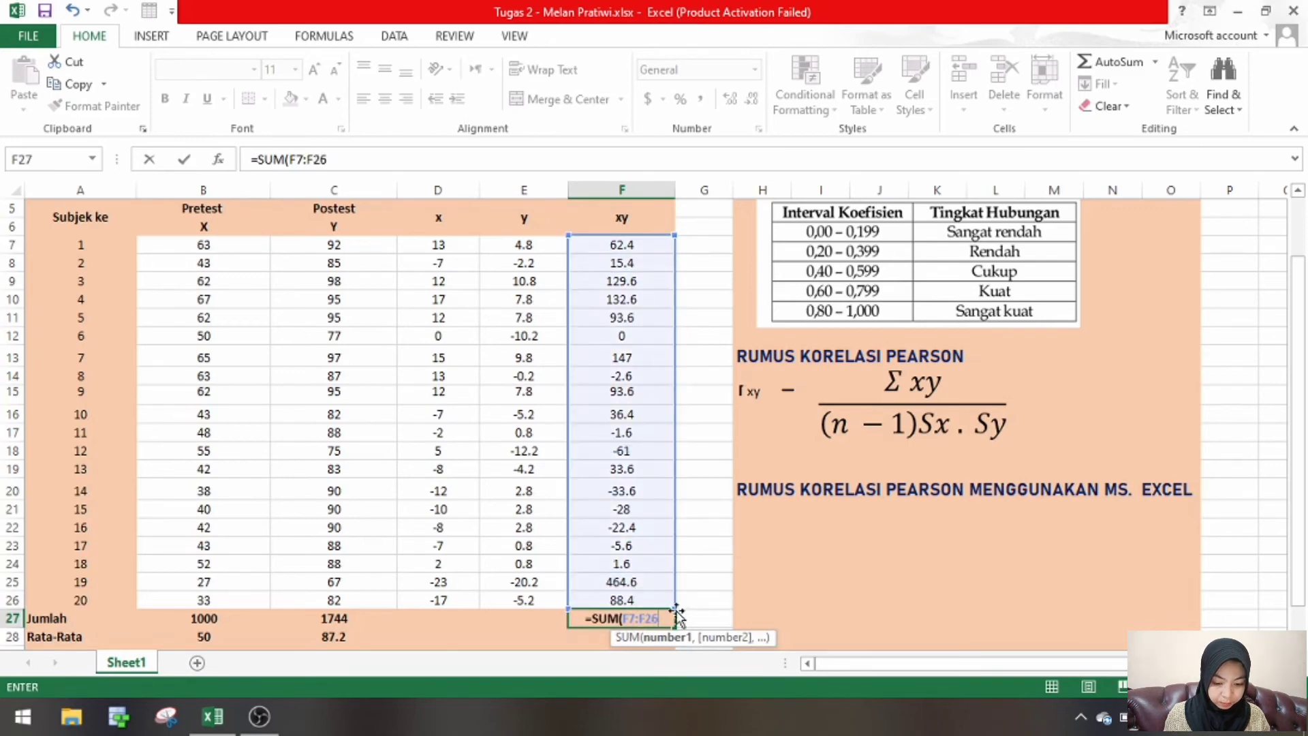
{"action": "key", "text": "Return"}
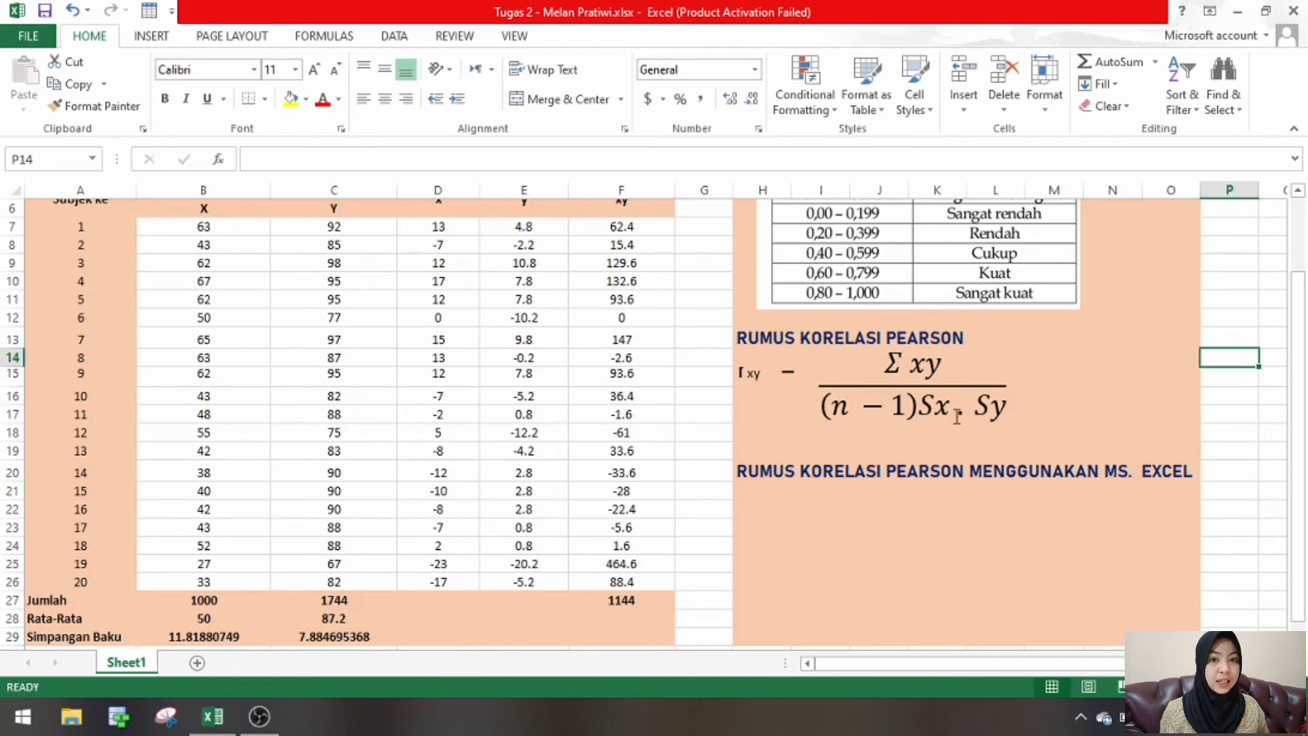
- Calculate the Pearson correlation beside the written formula in cell M15 with =F27/(19*B29*C29)
{"action": "left_click", "coordinate": [1036, 373]}
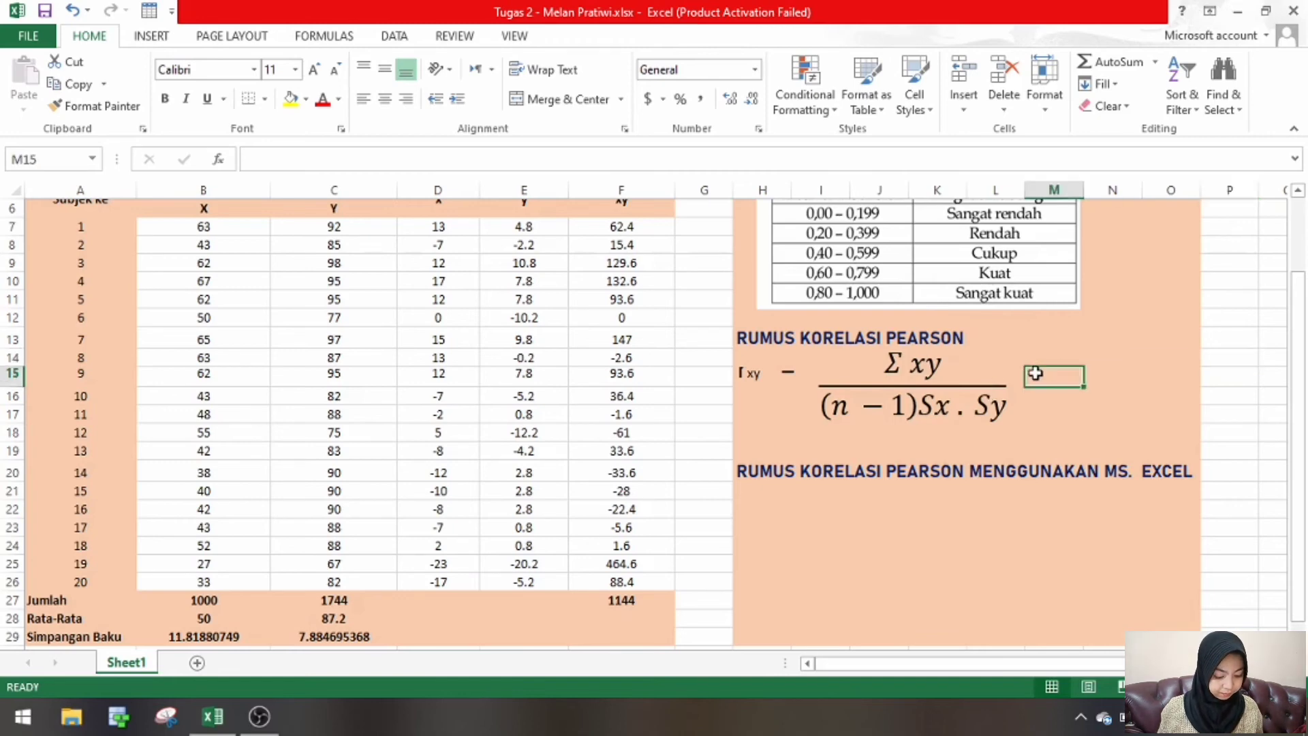
{"action": "type", "text": "="}
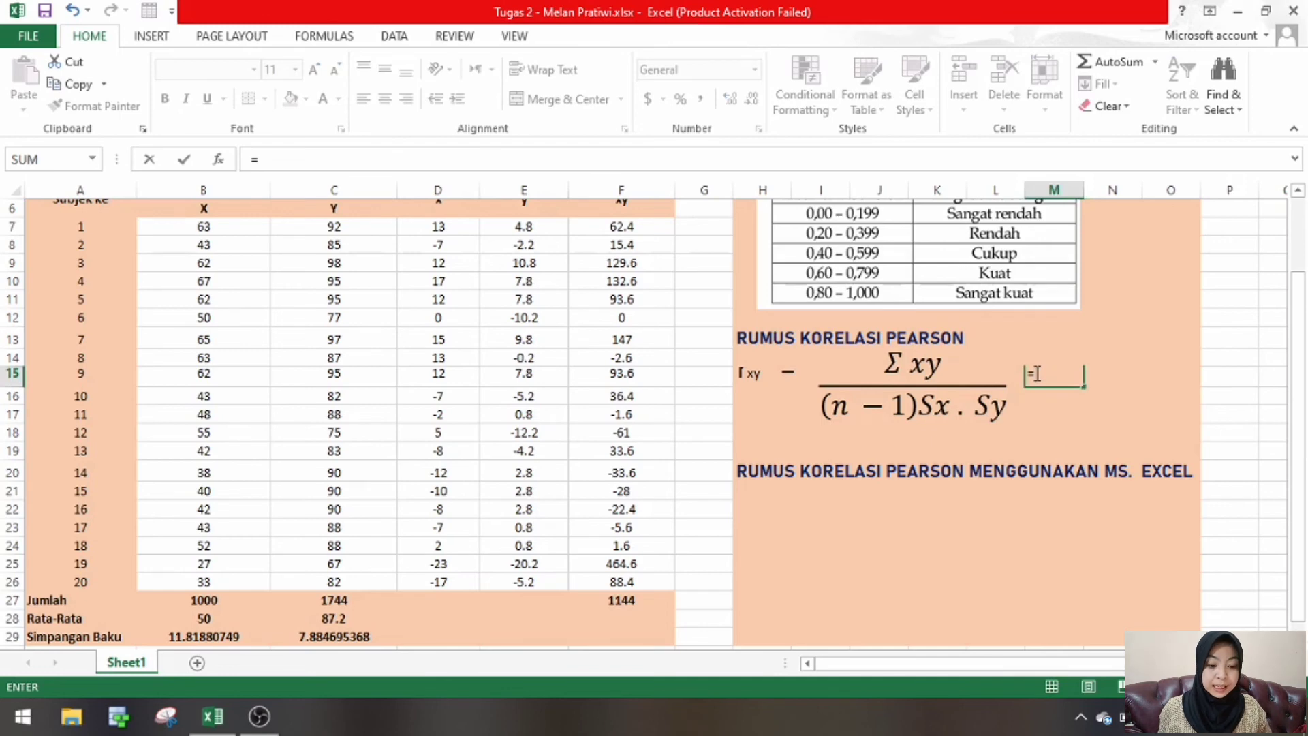
{"action": "left_click", "coordinate": [633, 601]}
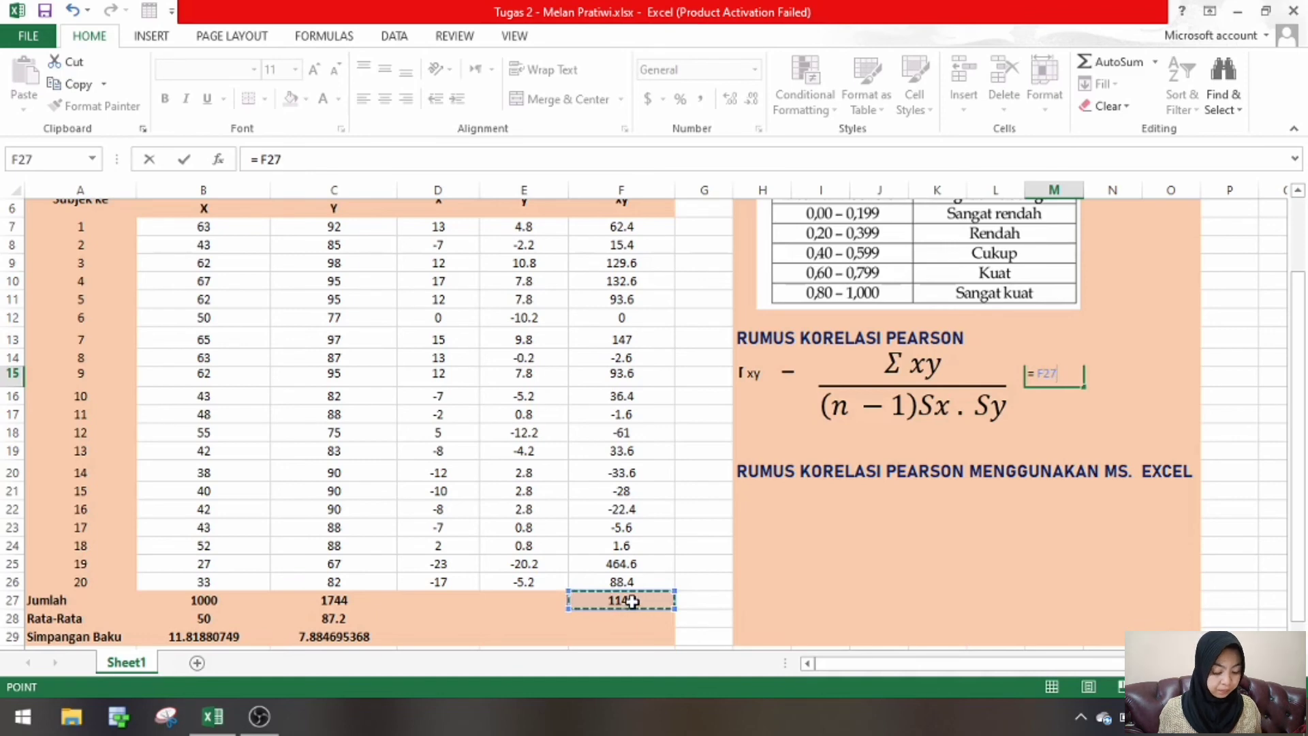
{"action": "type", "text": "/"}
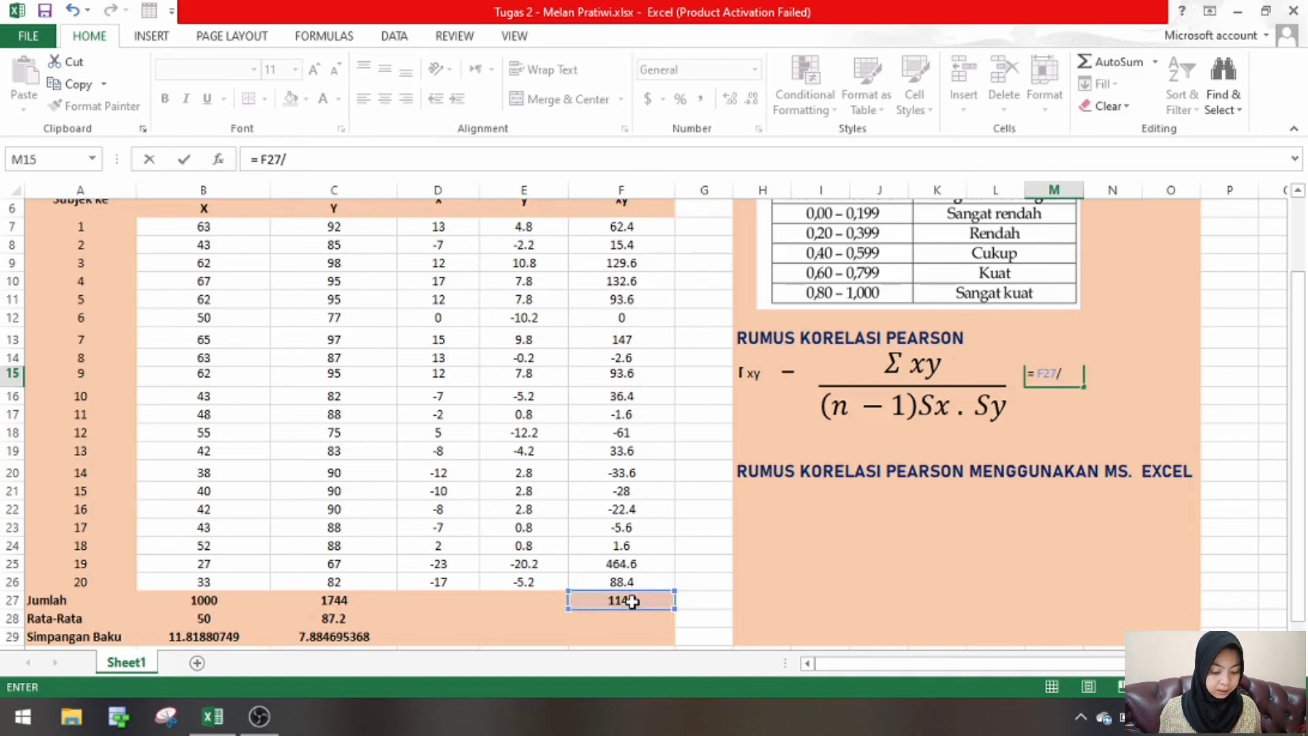
{"action": "type", "text": "("}
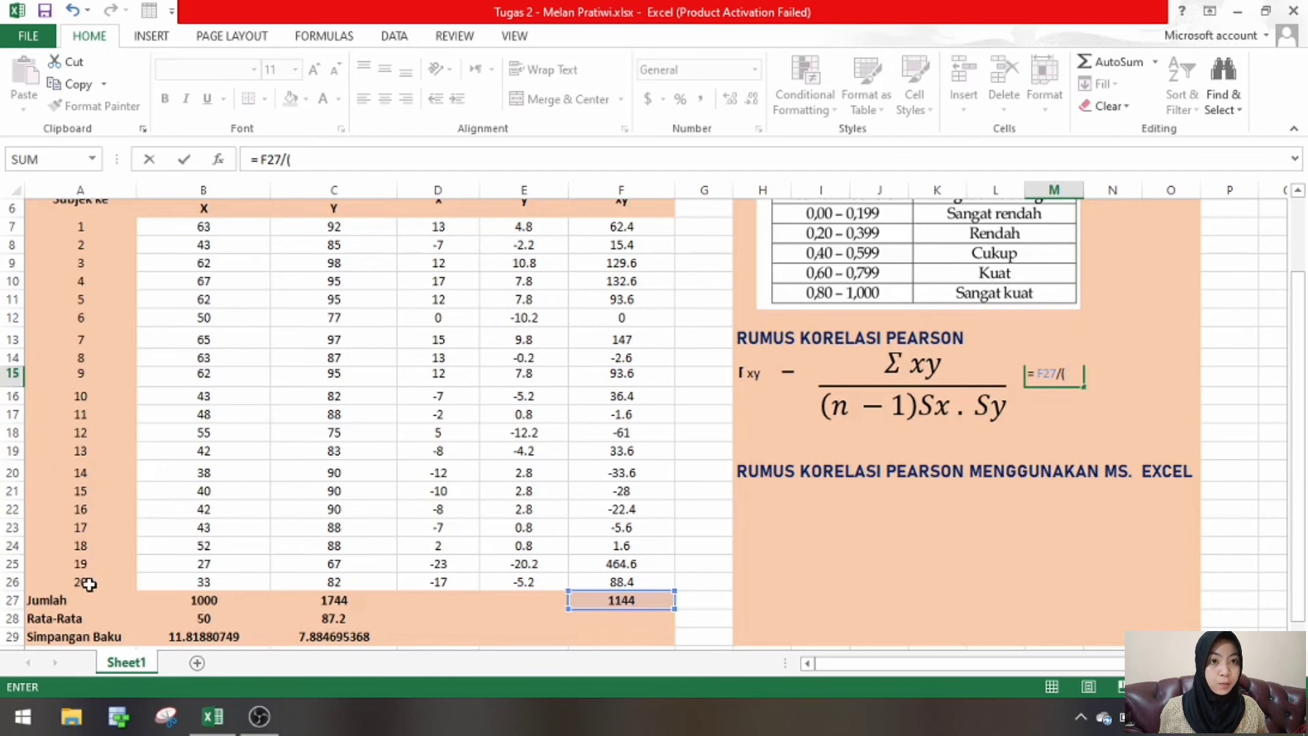
{"action": "type", "text": "19"}
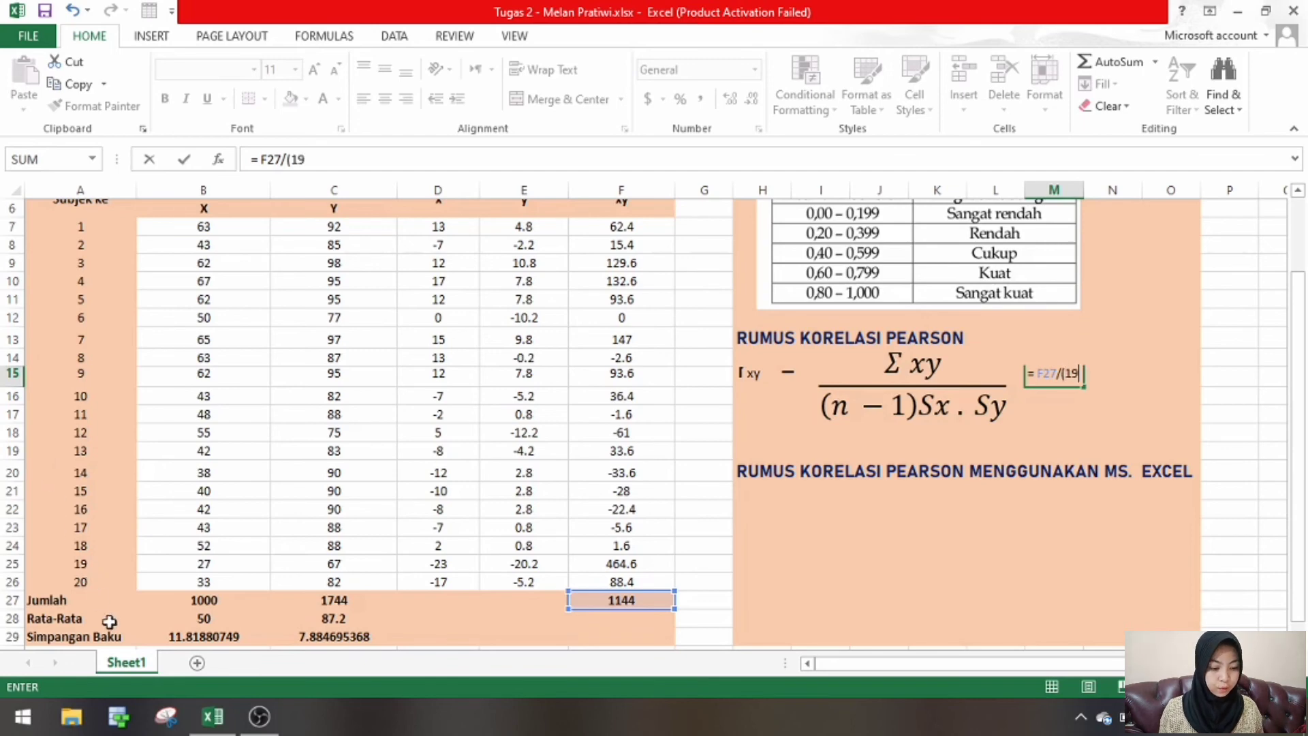
{"action": "type", "text": "*"}
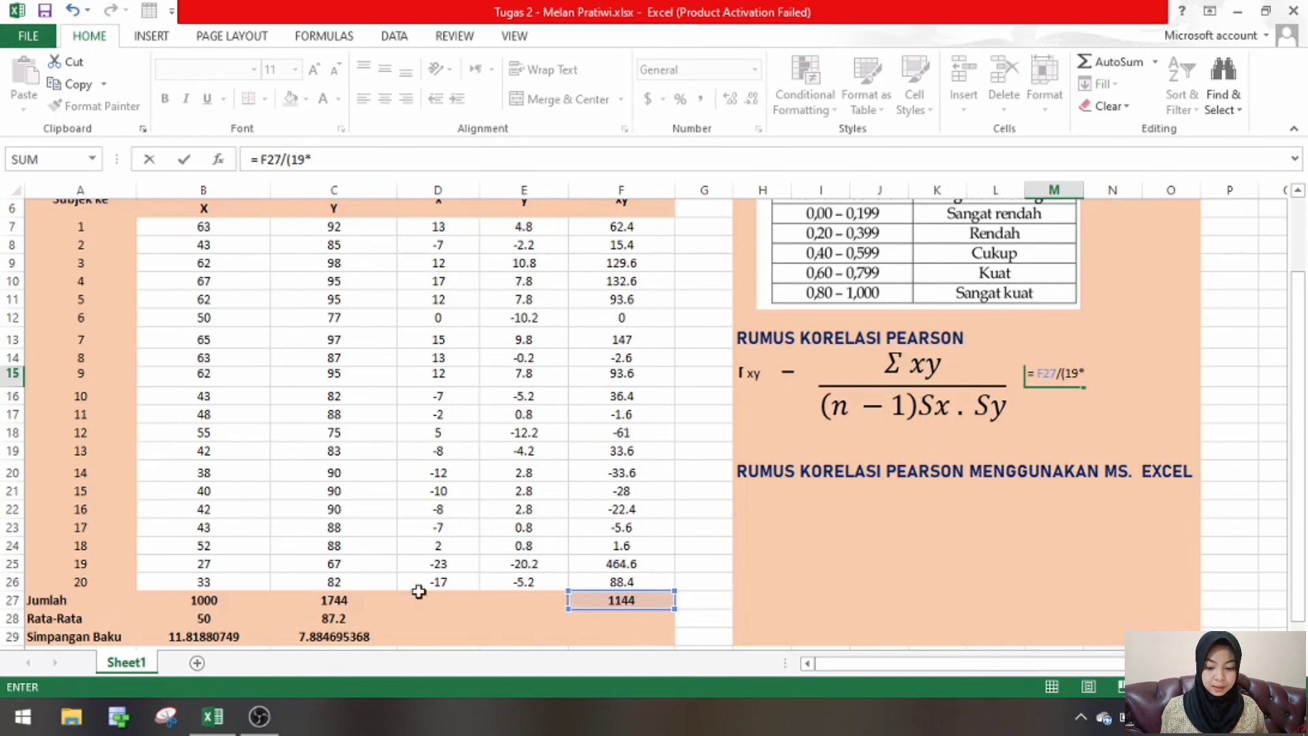
{"action": "left_click", "coordinate": [230, 638]}
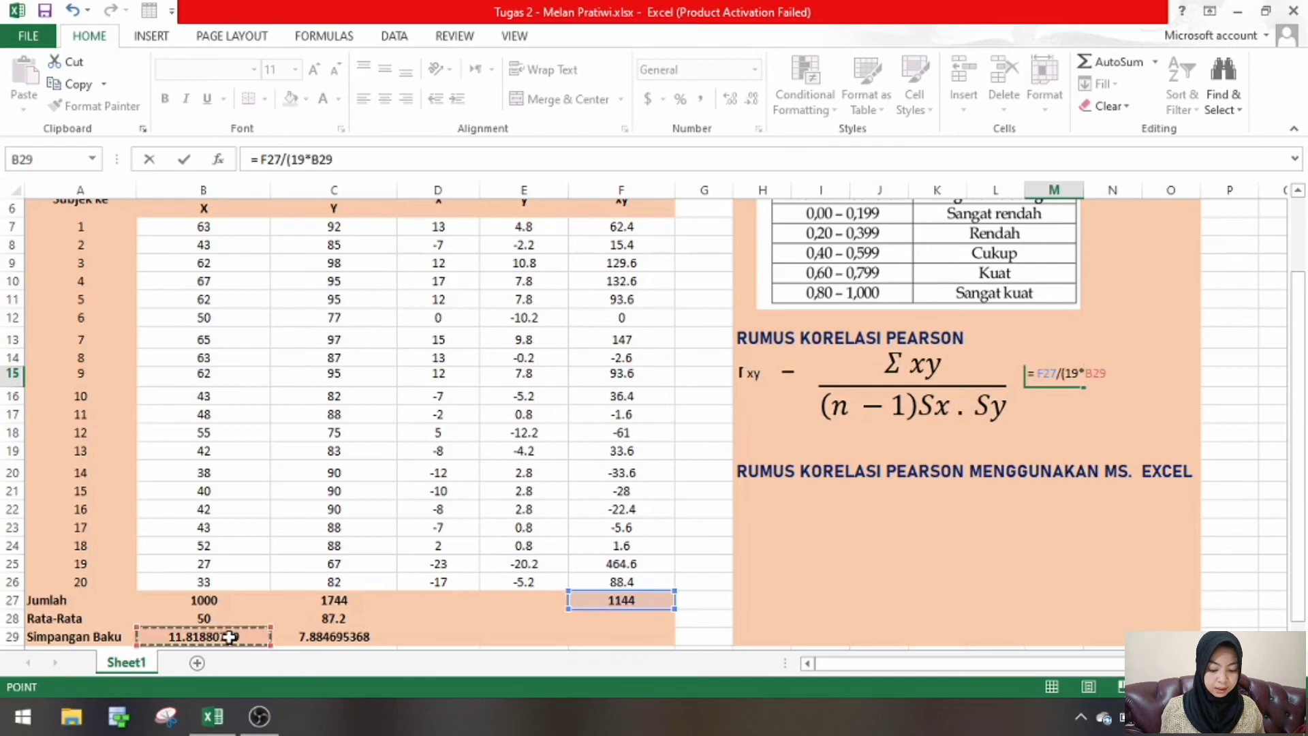
{"action": "type", "text": "*"}
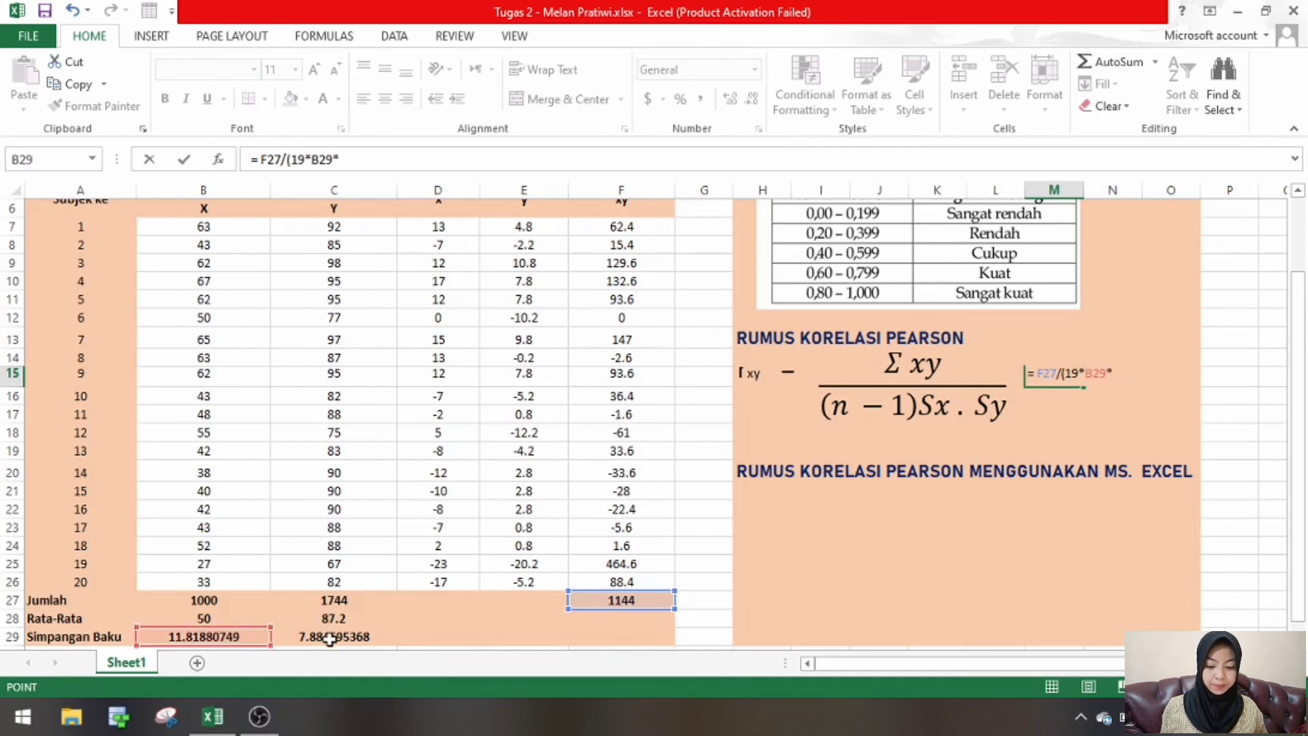
{"action": "left_click", "coordinate": [330, 638]}
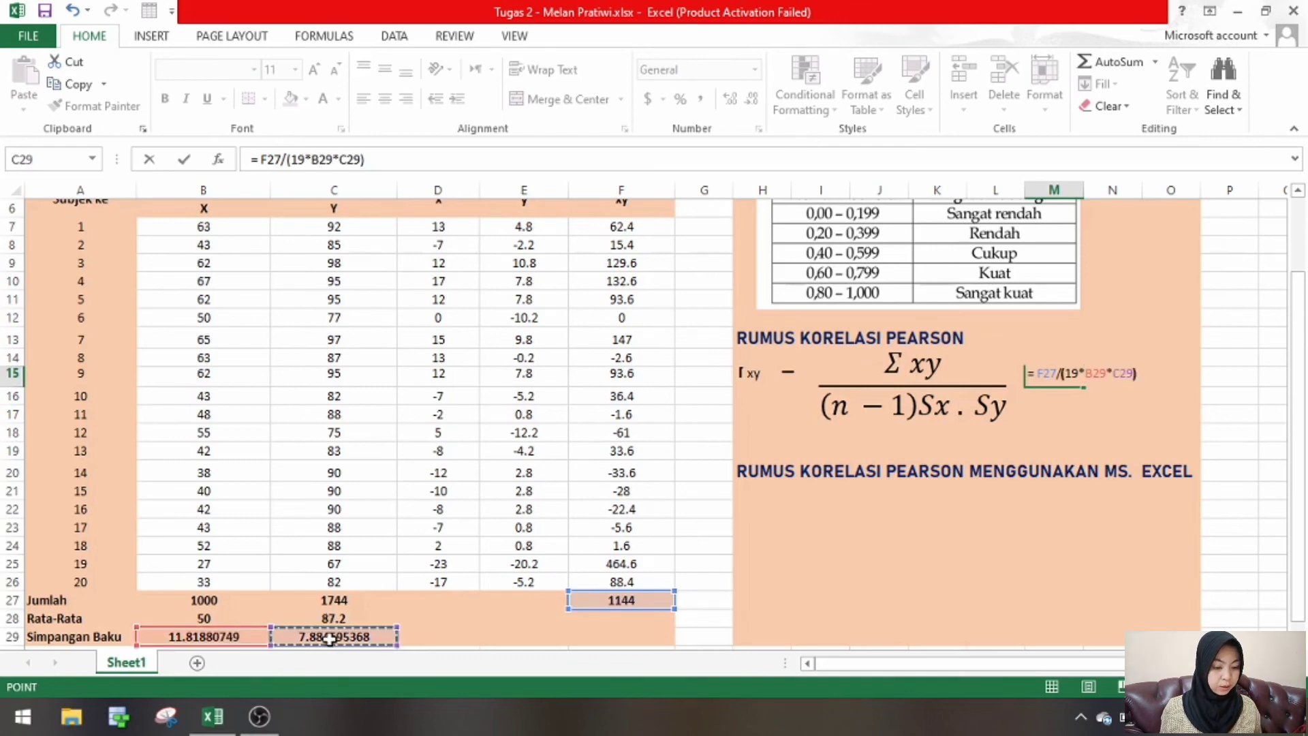
{"action": "type", "text": ")"}
{"action": "key", "text": "Return"}
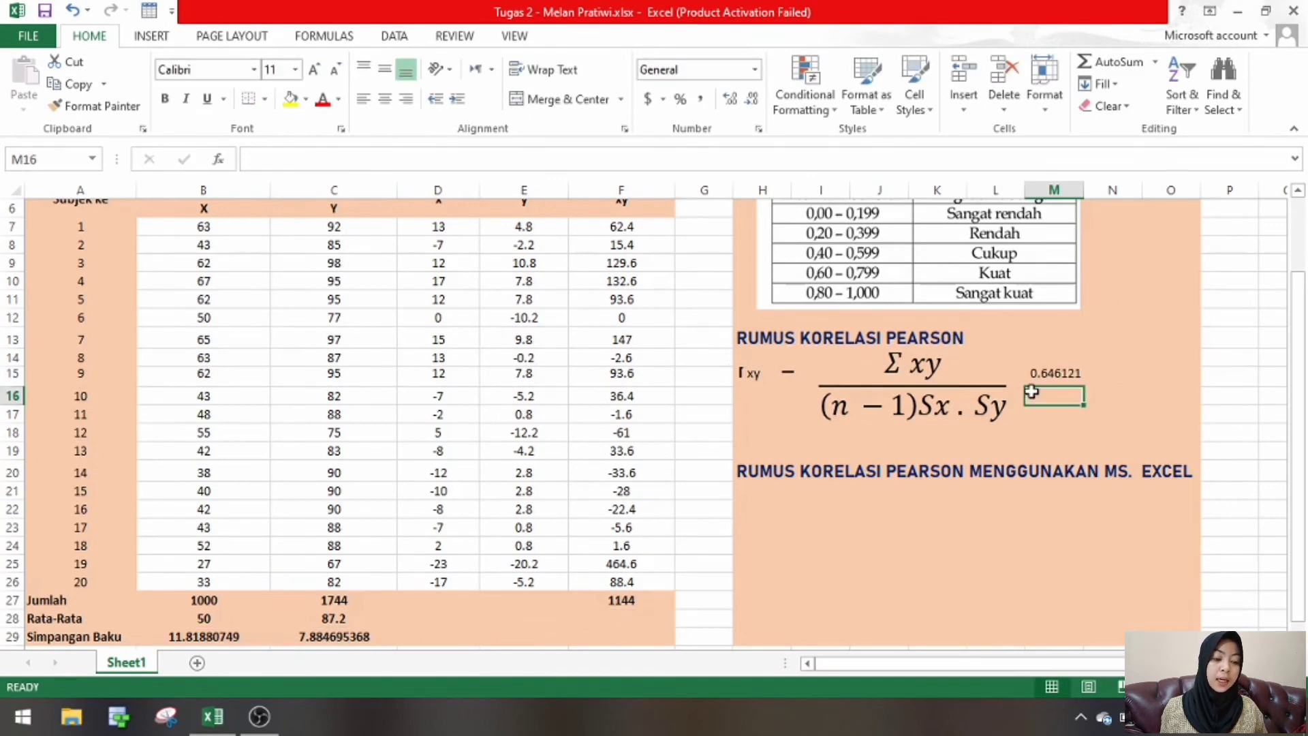
{"action": "left_click", "coordinate": [1075, 374]}
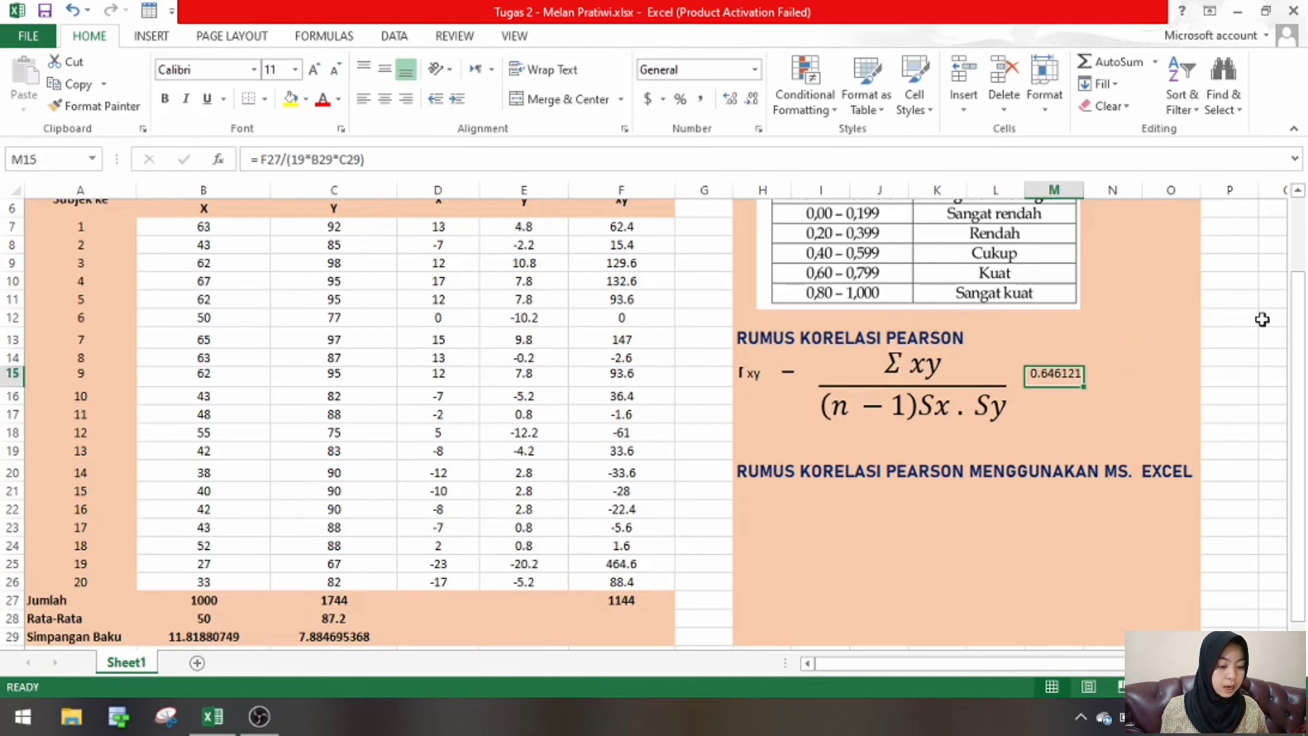
- Calculate the correlation with Excel's built-in function in cell H22, under the MS. EXCEL heading, using =PEARSON(B7:B26,C7:C26)
{"action": "left_click_drag", "start_coordinate": [1303, 356], "coordinate": [1303, 343]}
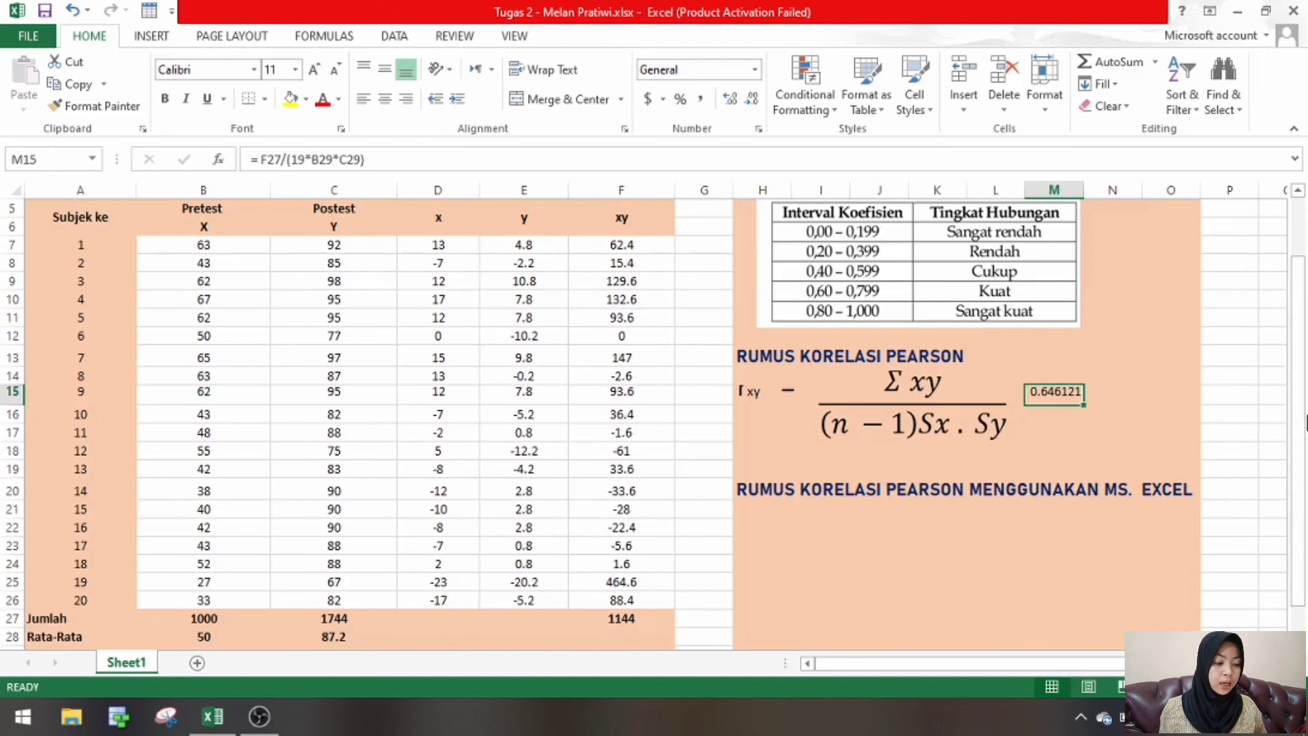
{"action": "left_click_drag", "start_coordinate": [1299, 427], "coordinate": [1298, 458]}
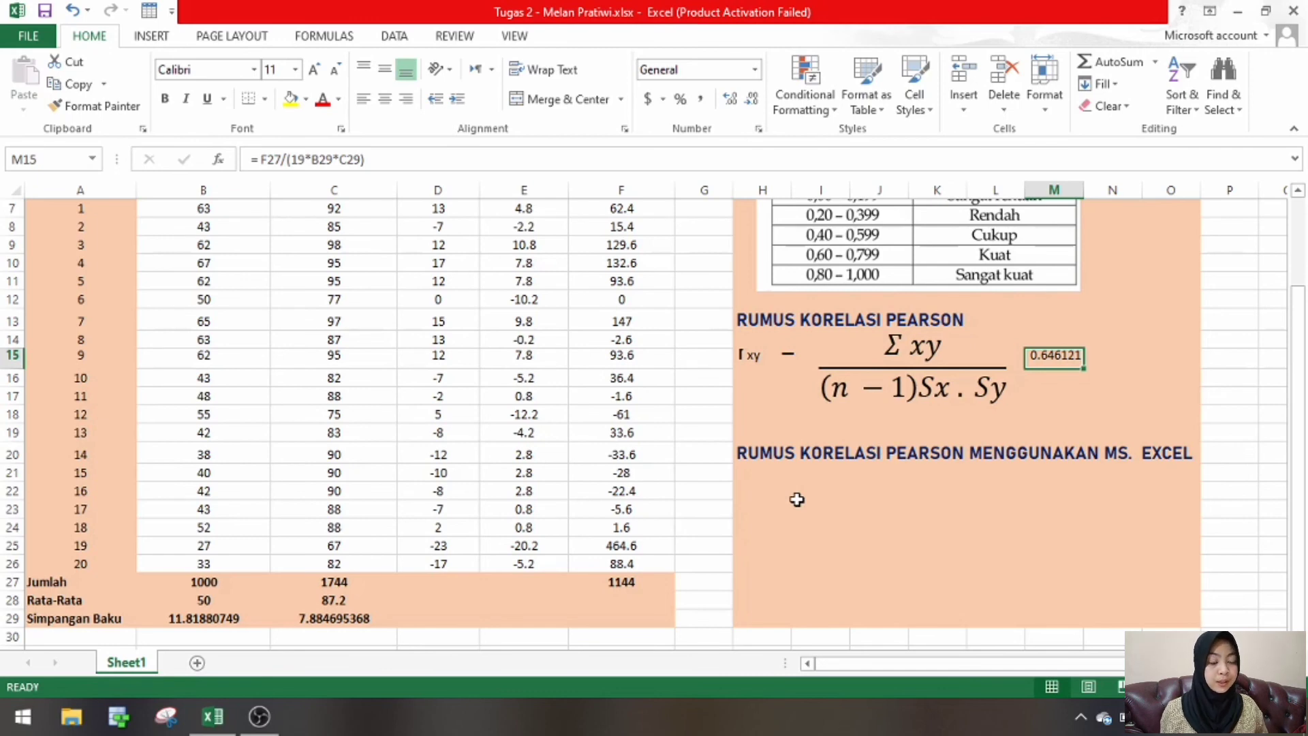
{"action": "left_click", "coordinate": [762, 488]}
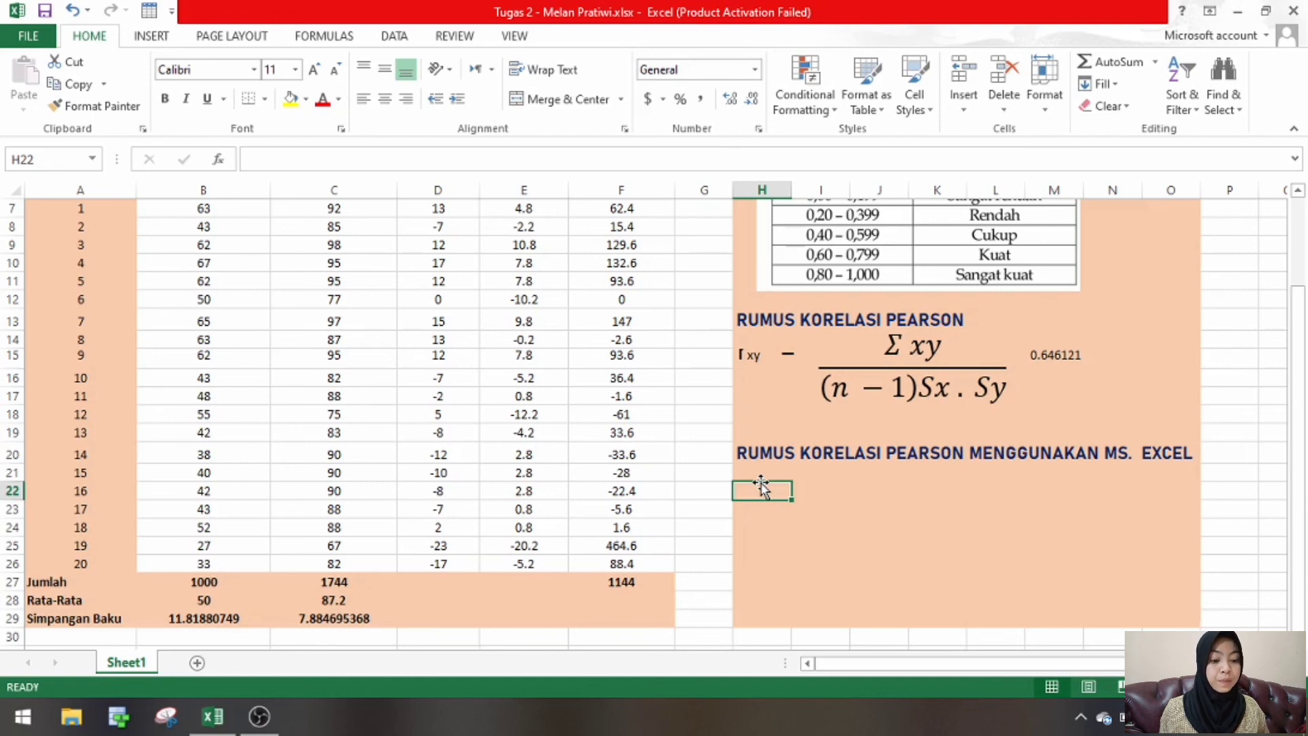
{"action": "type", "text": "="}
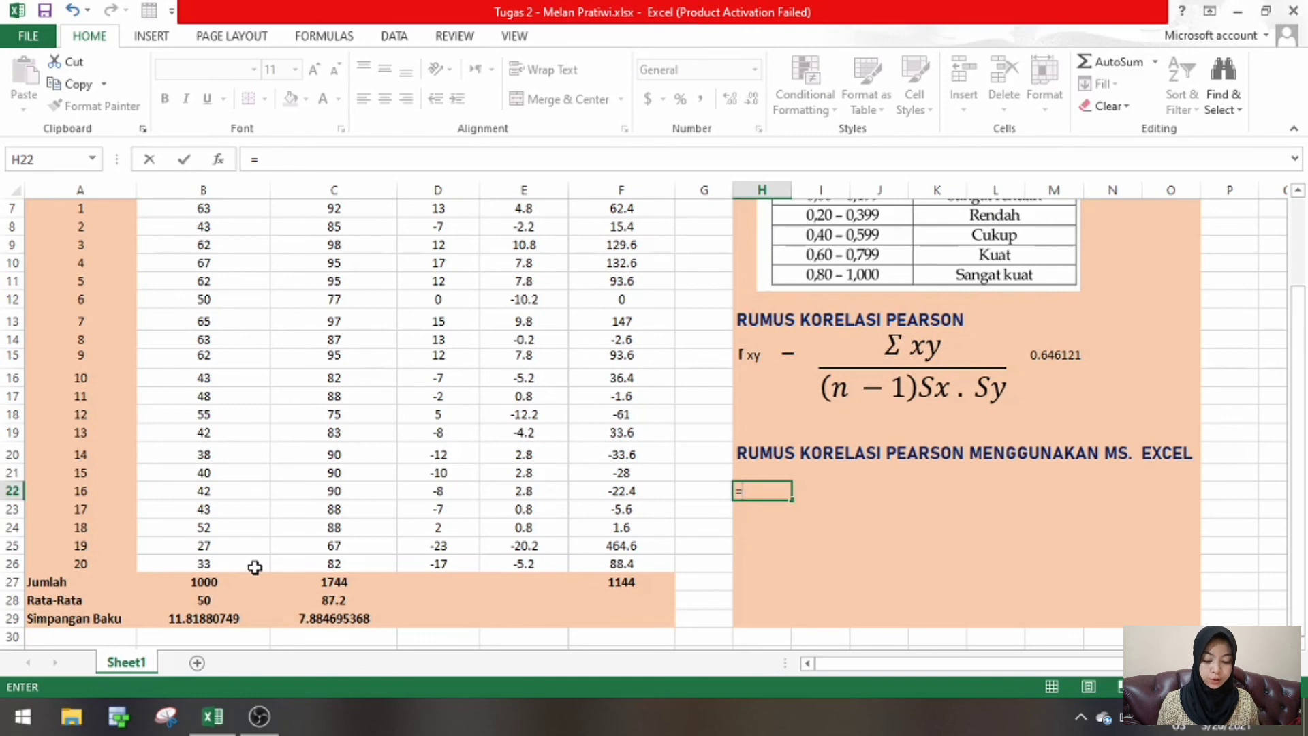
{"action": "type", "text": "PEAR"}
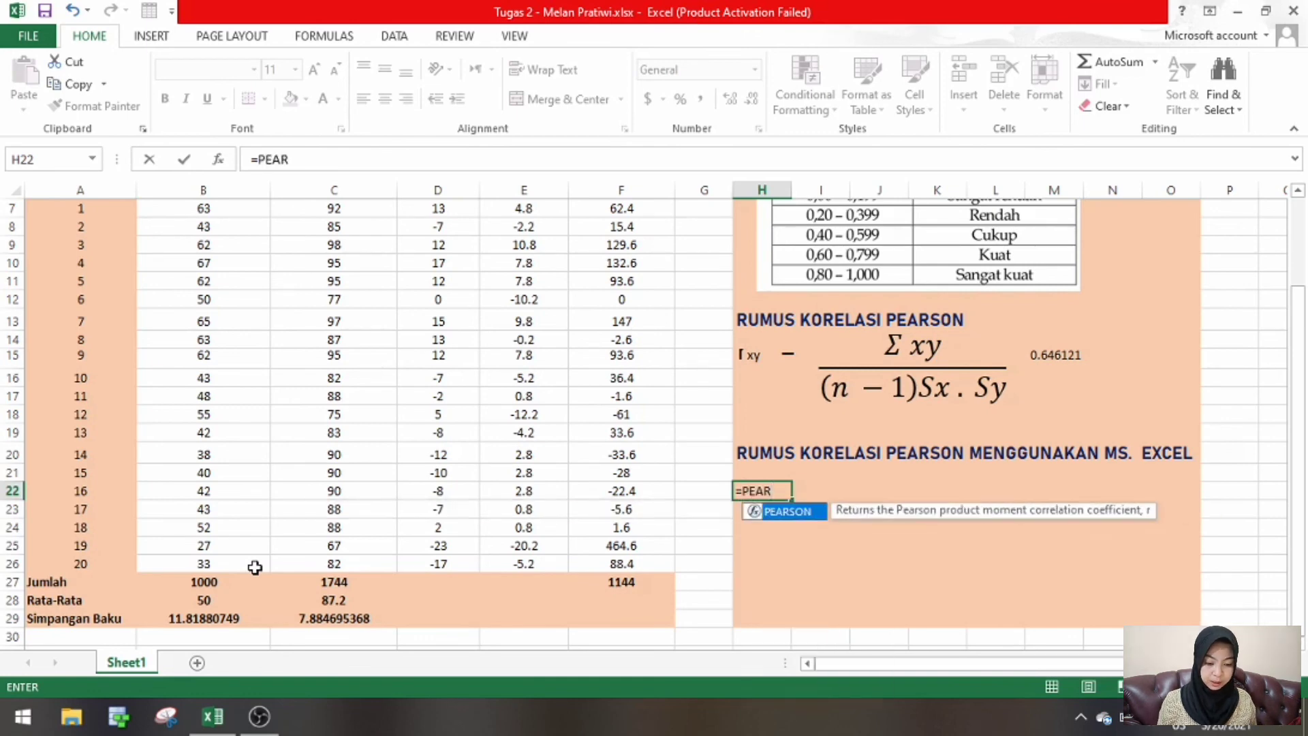
{"action": "key", "text": "Tab"}
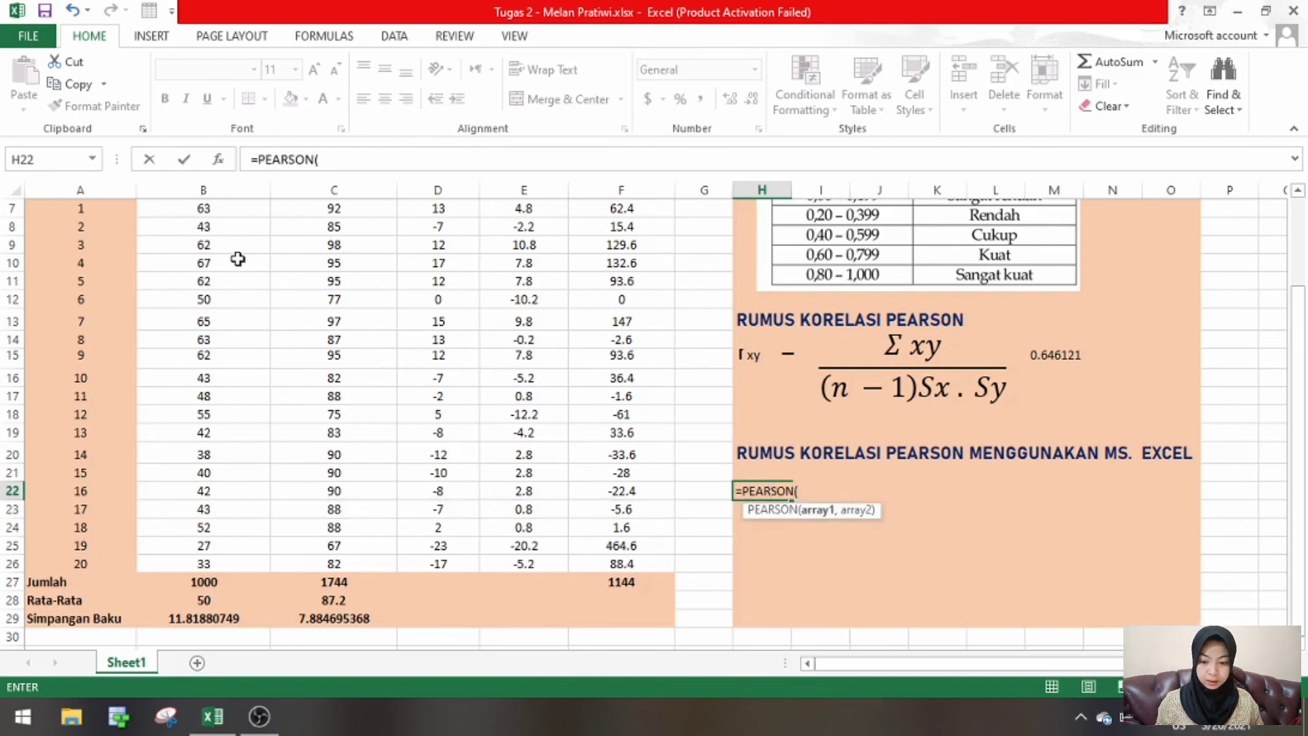
{"action": "left_click", "coordinate": [244, 210]}
{"action": "left_click_drag", "start_coordinate": [268, 218], "coordinate": [263, 565]}
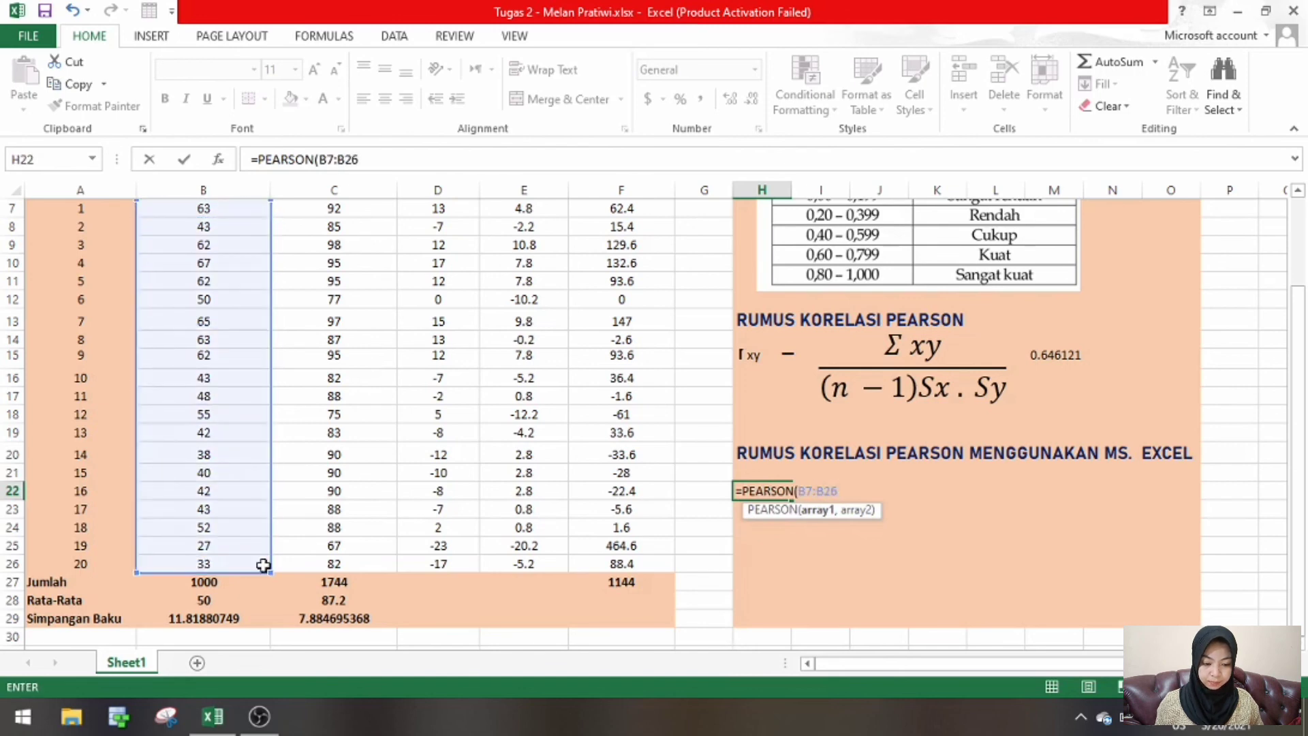
{"action": "type", "text": ","}
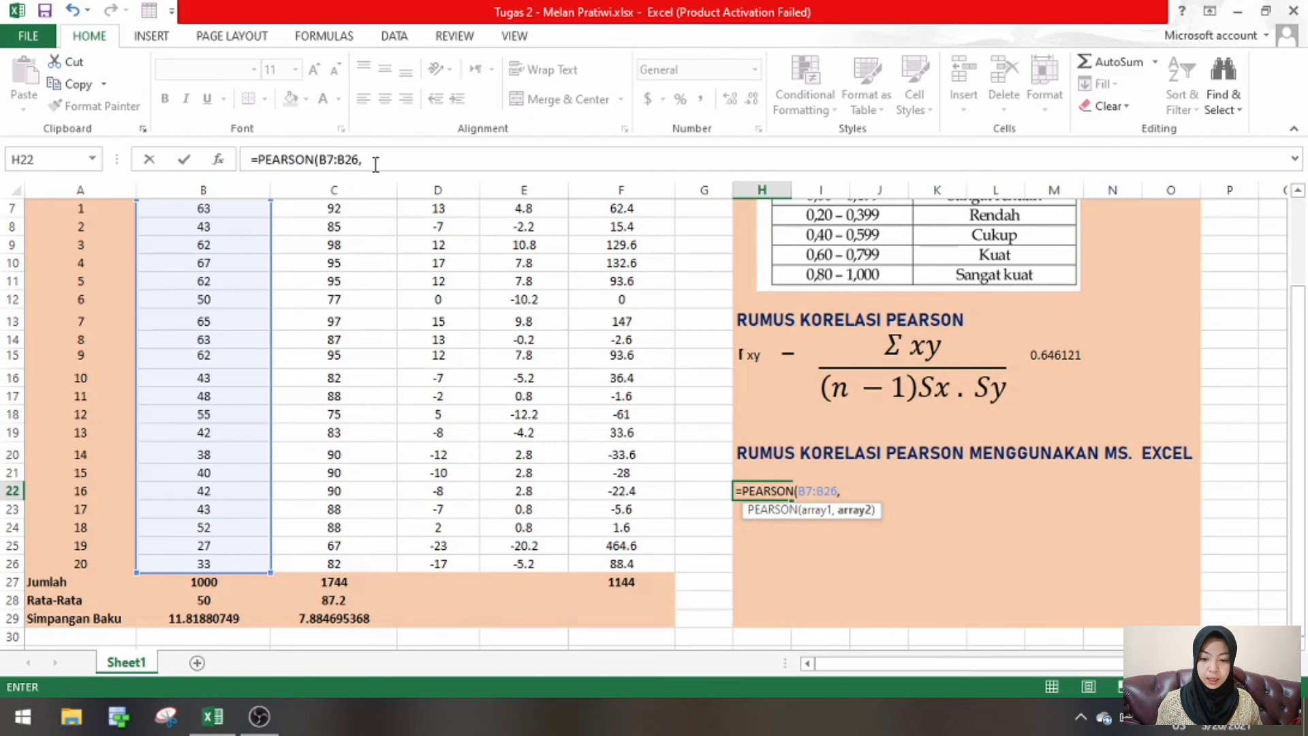
{"action": "left_click", "coordinate": [356, 209]}
{"action": "left_click_drag", "start_coordinate": [356, 209], "coordinate": [399, 573]}
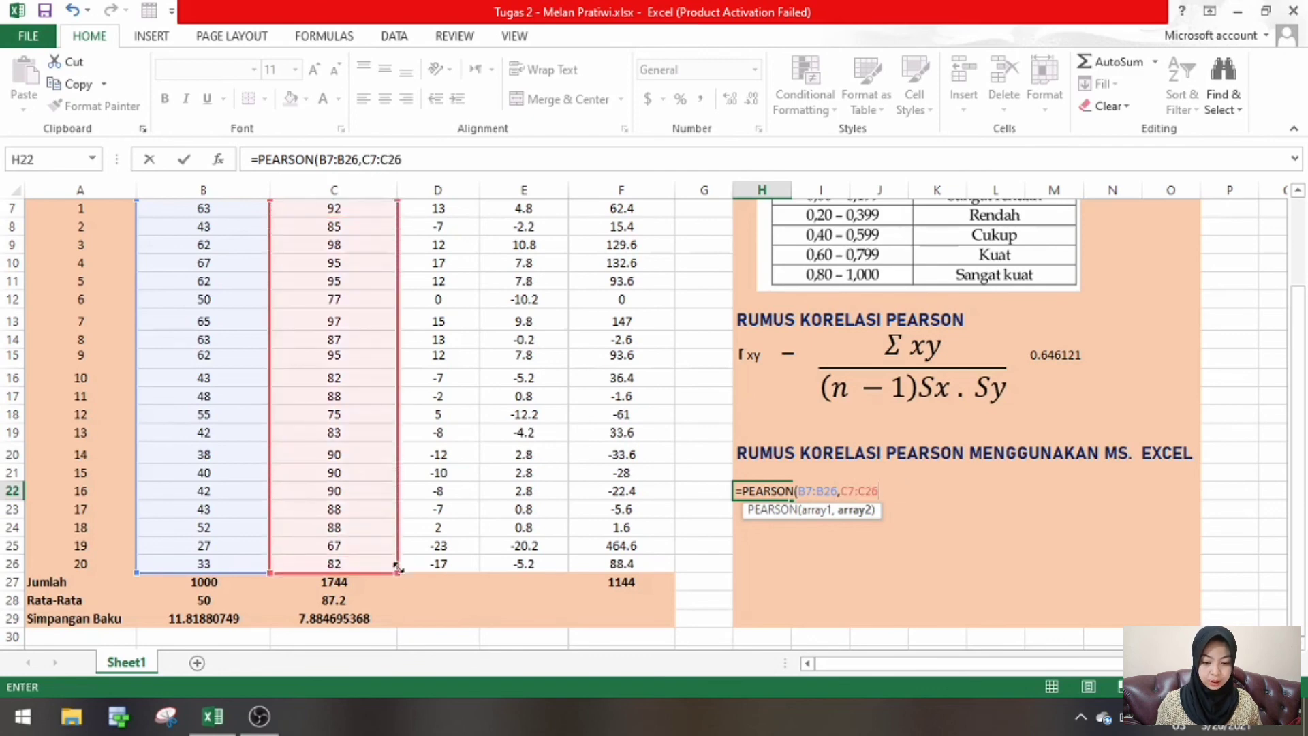
{"action": "type", "text": ")"}
{"action": "key", "text": "Return"}
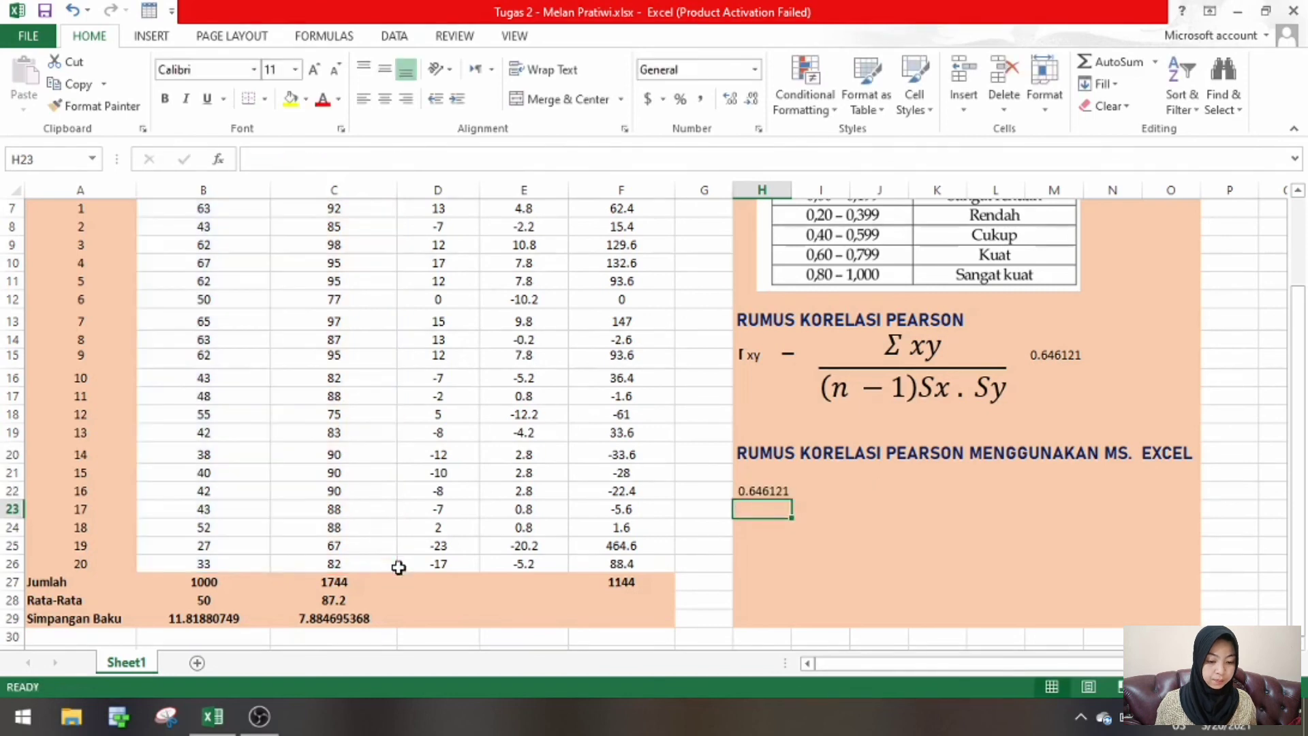
- Compare the PEARSON function result in H22 with the written-formula result in M15
{"action": "left_click", "coordinate": [784, 494]}
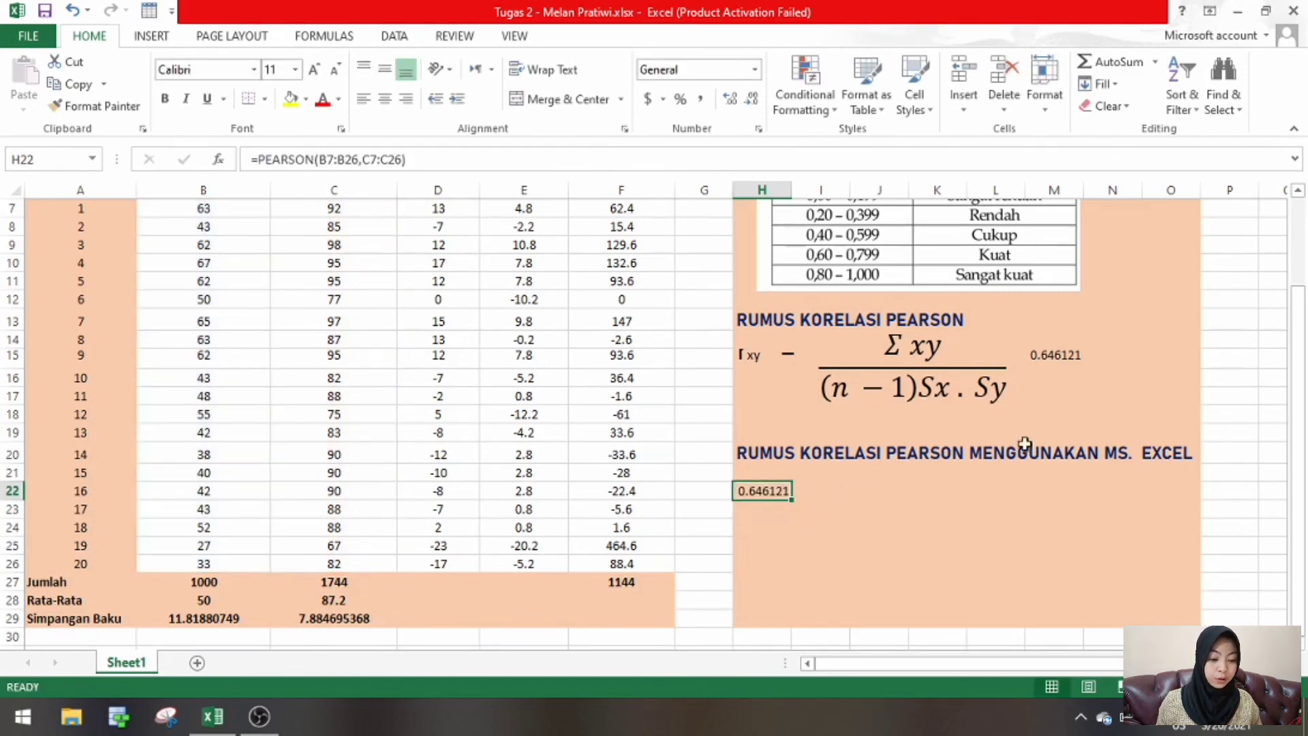
{"action": "left_click", "coordinate": [1077, 355]}
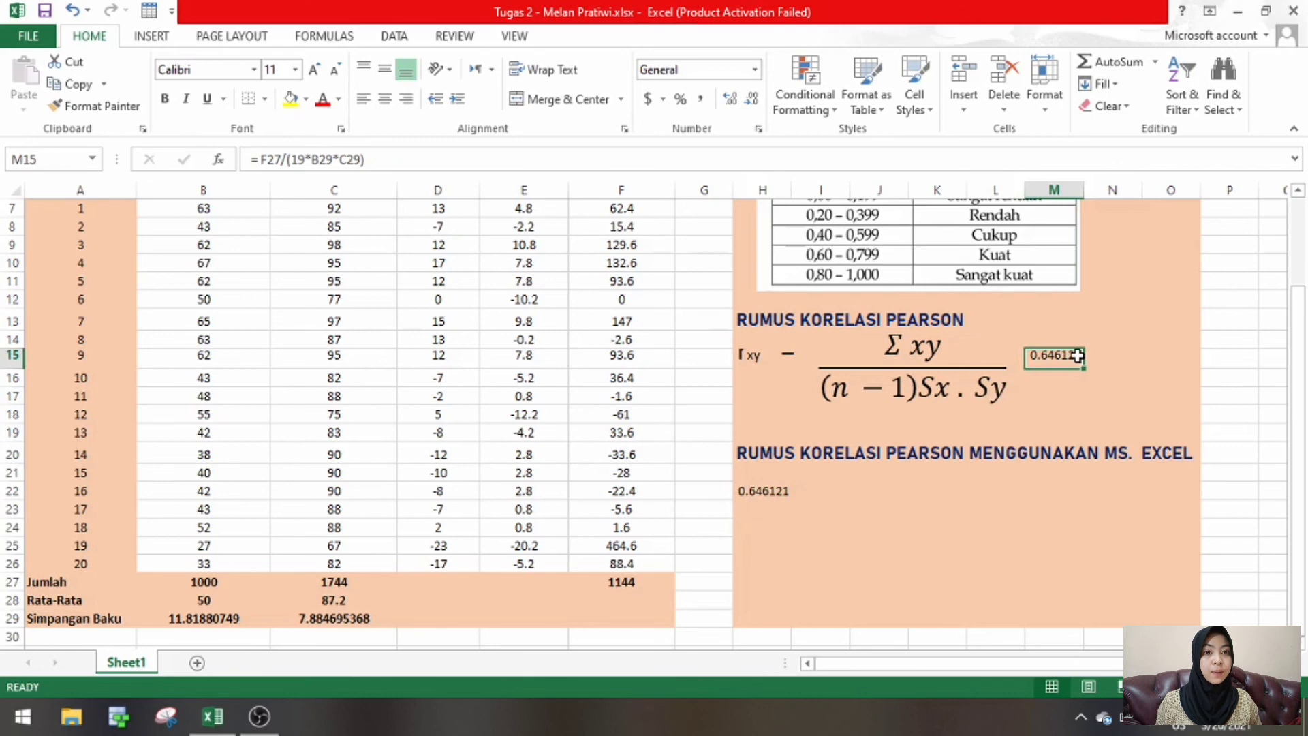
{"action": "left_click", "coordinate": [1015, 598]}
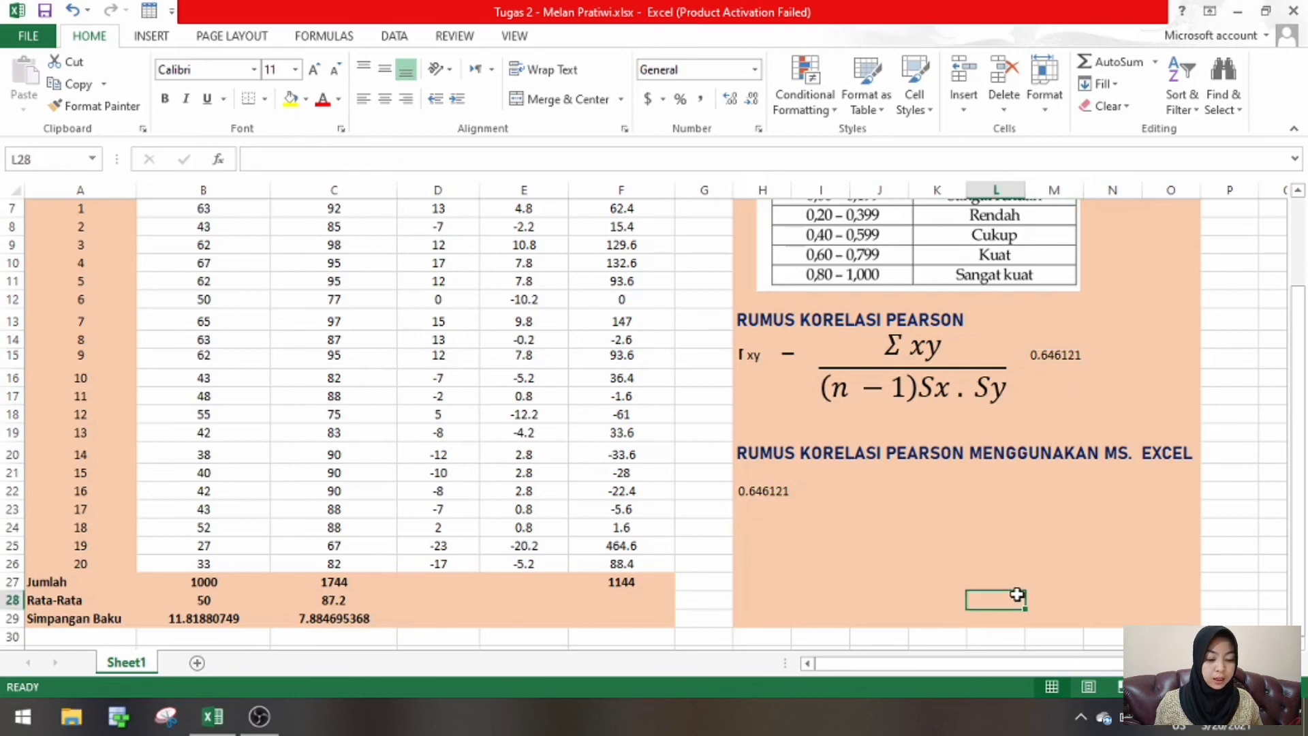